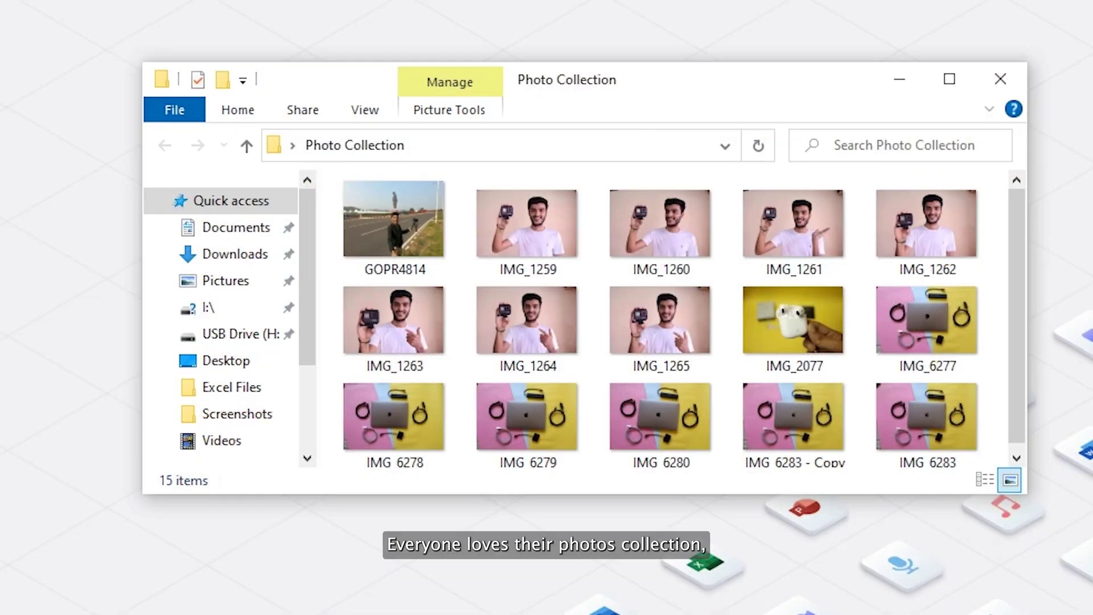
Select all 15 photos in Photo Collection and permanently delete them with Shift+Delete
{"action": "key", "text": "ctrl+a"}
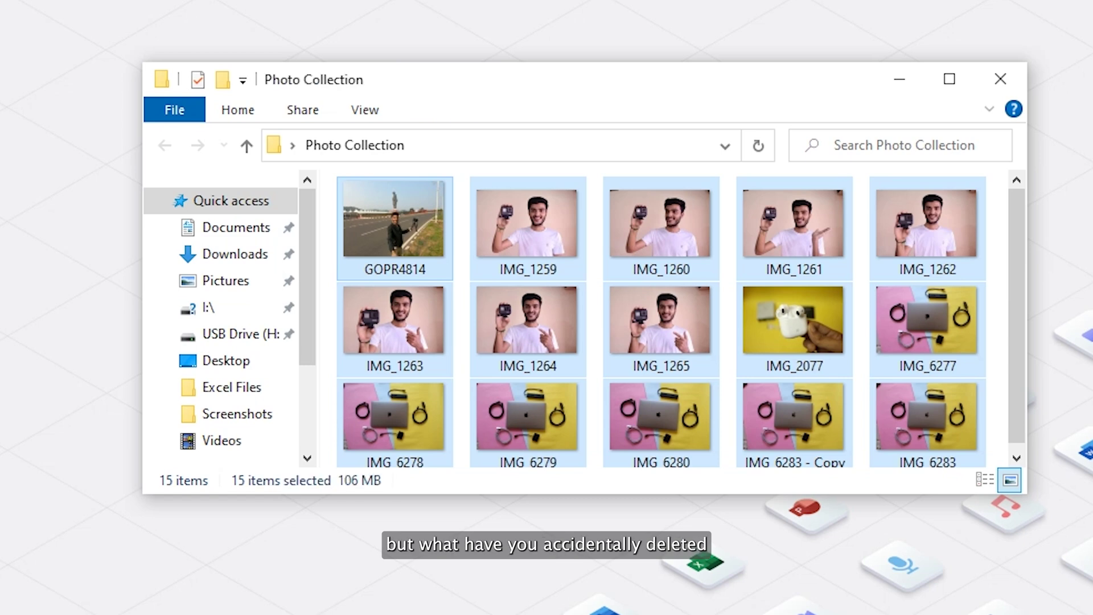
{"action": "key", "text": "shift+Delete"}
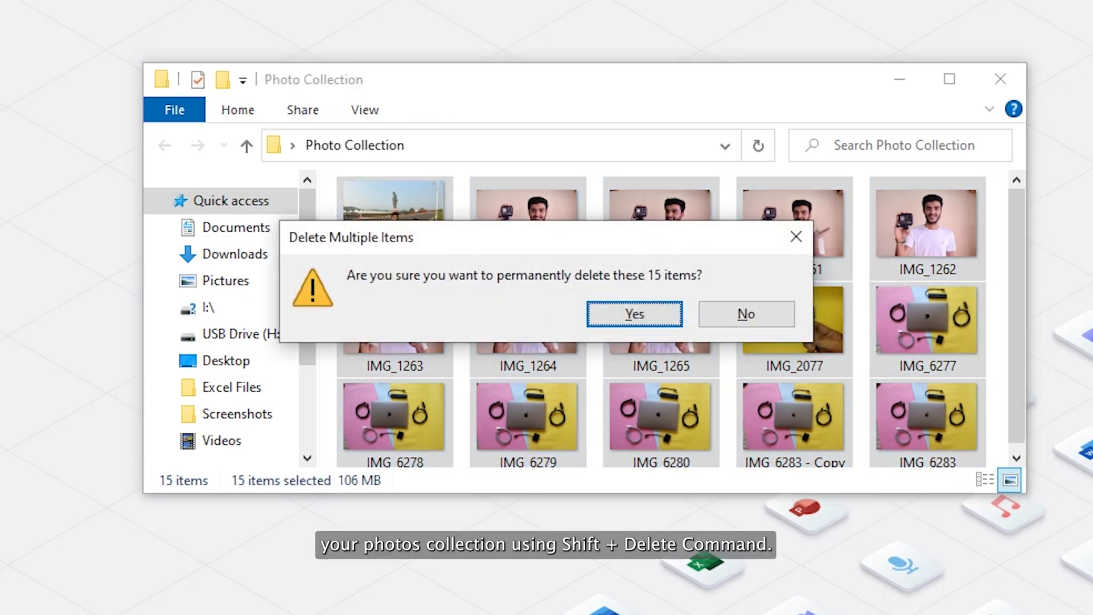
{"action": "key", "text": "Return"}
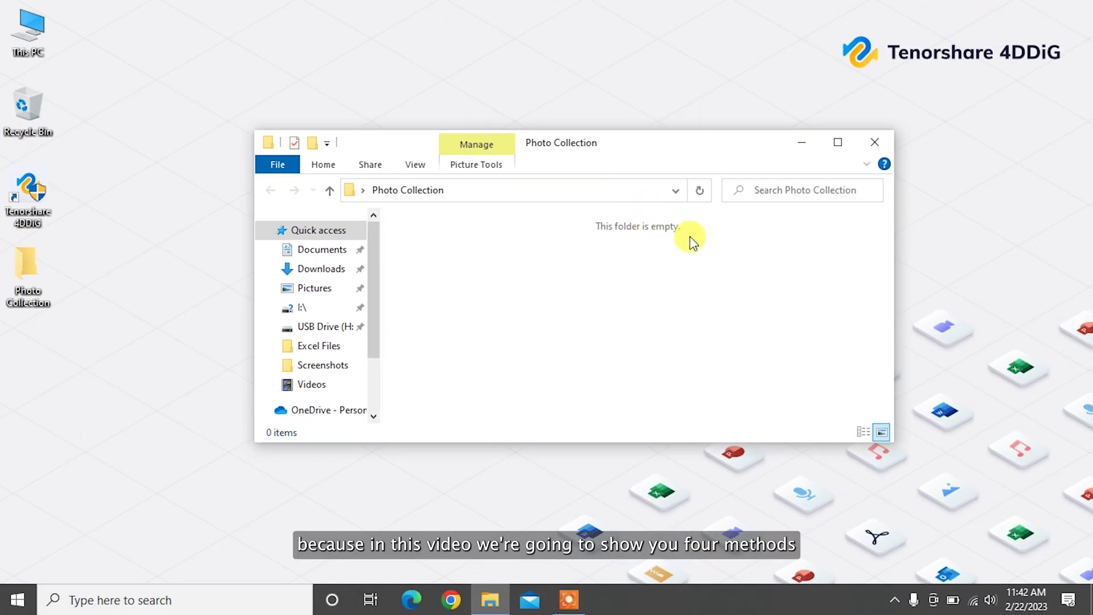
Close the empty Photo Collection Explorer window
{"action": "left_click", "coordinate": [875, 144]}
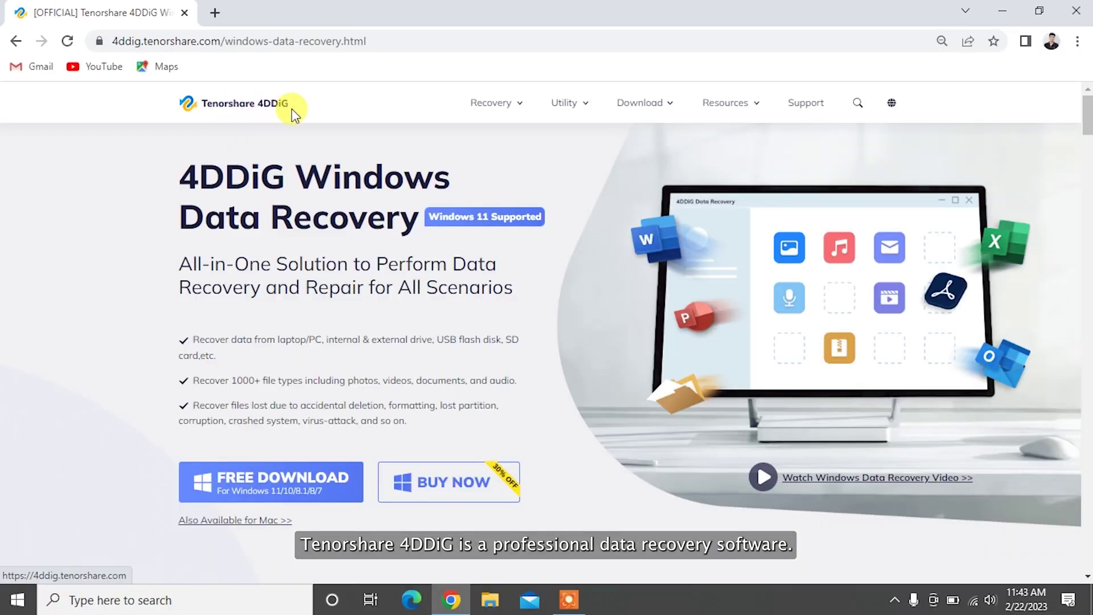
Browse the 4DDiG Windows Data Recovery page, then download and run the free trial installer
{"action": "left_click_drag", "start_coordinate": [181, 171], "coordinate": [375, 203]}
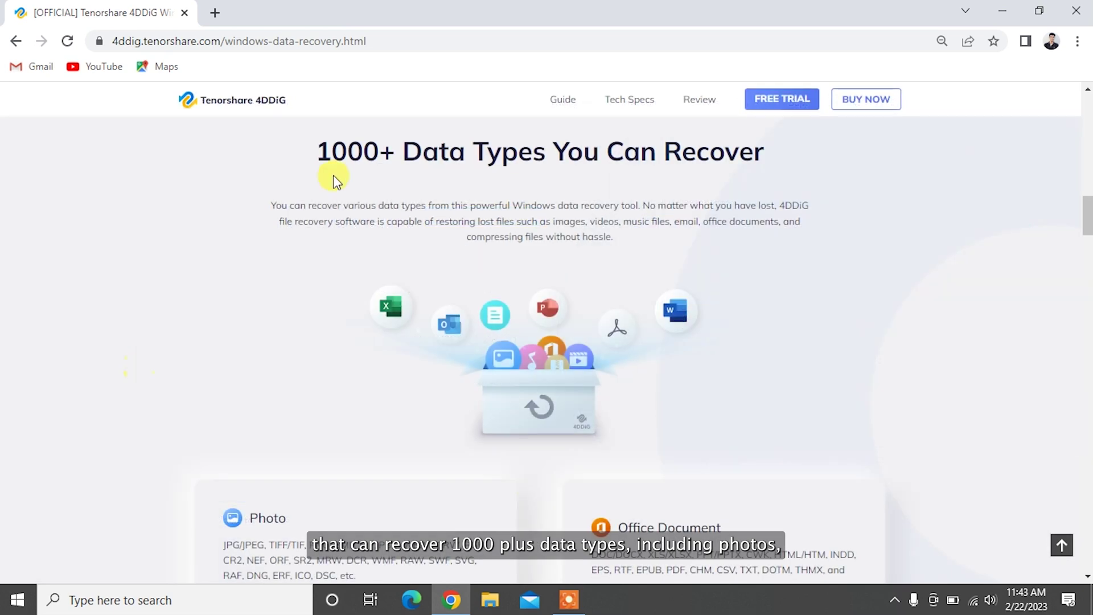
{"action": "left_click_drag", "start_coordinate": [316, 159], "coordinate": [746, 155]}
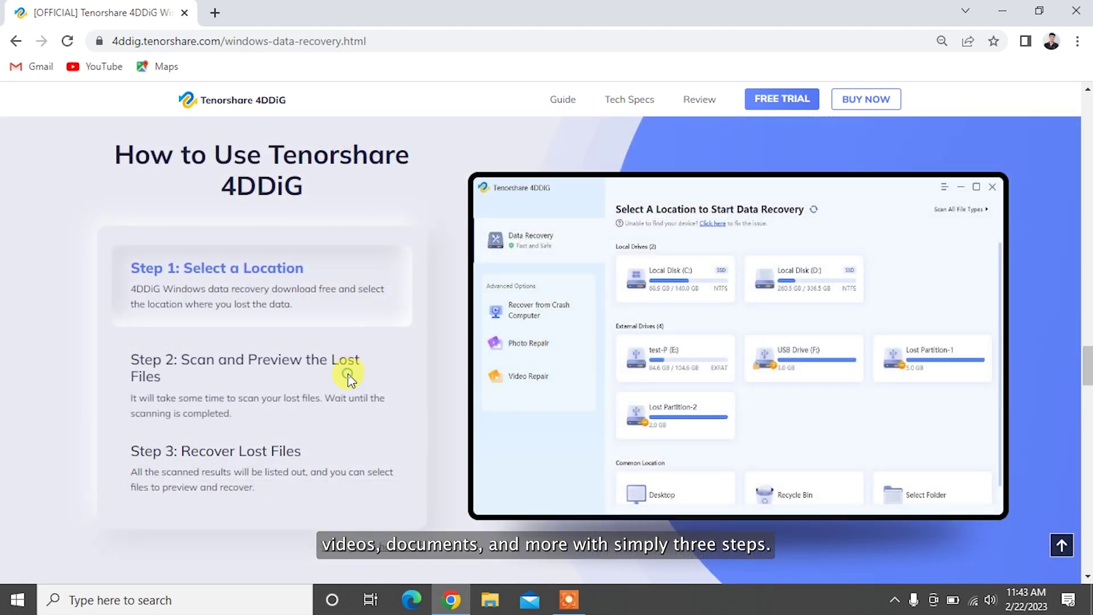
{"action": "left_click", "coordinate": [347, 375]}
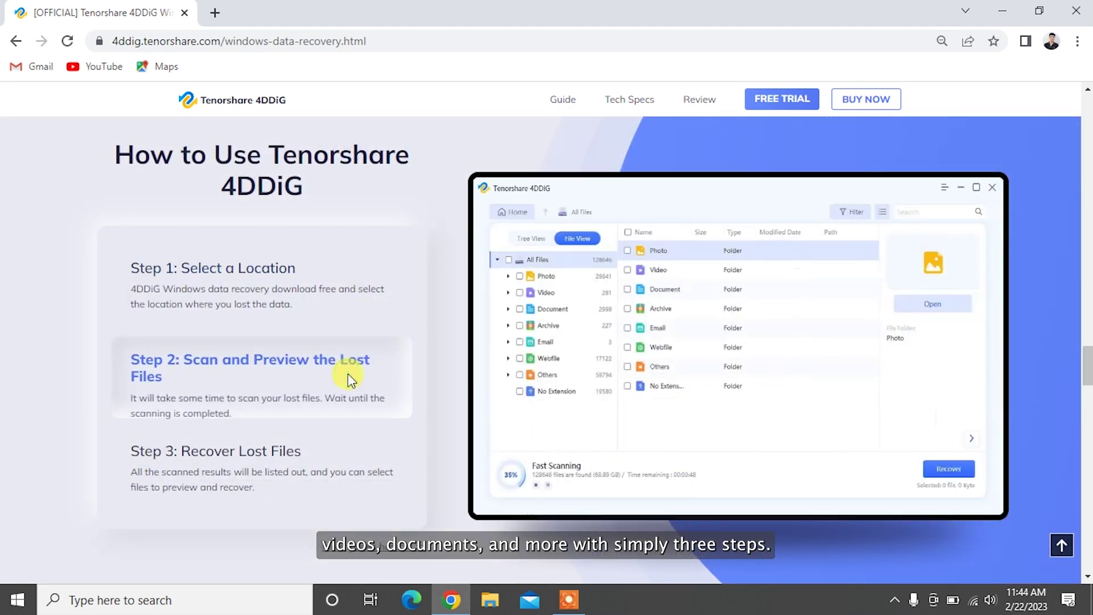
{"action": "left_click", "coordinate": [331, 473]}
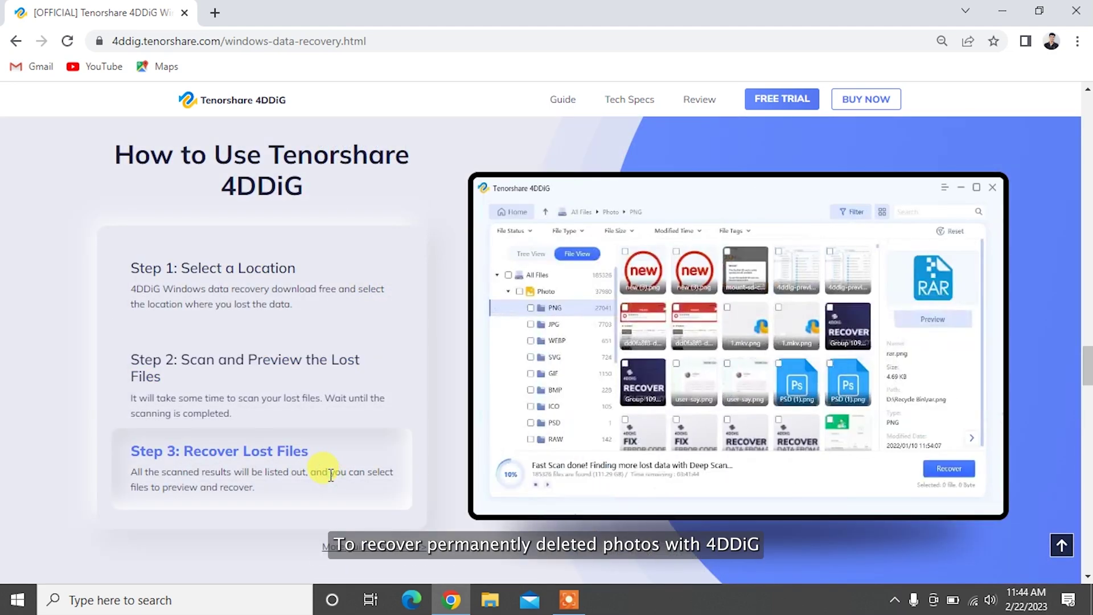
{"action": "left_click", "coordinate": [789, 98]}
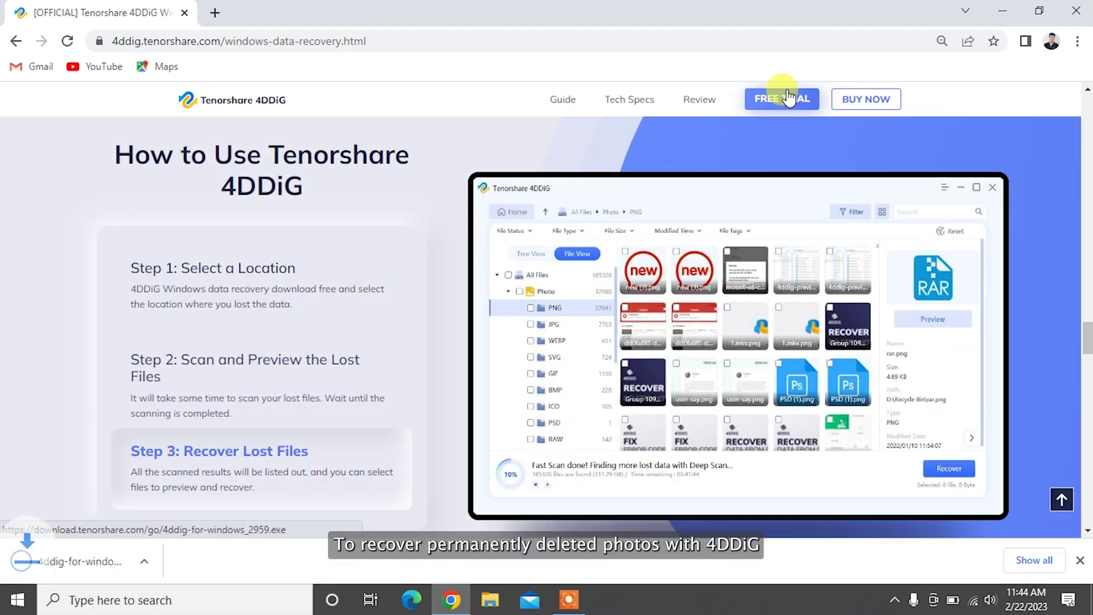
{"action": "left_click", "coordinate": [93, 561]}
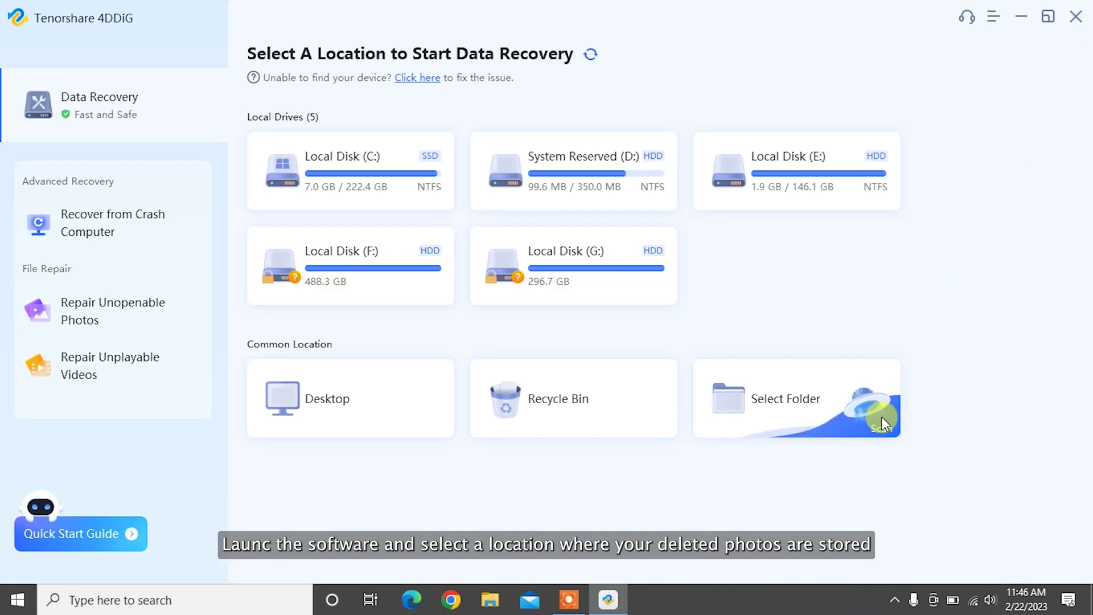
Choose the desktop's Photo Collection folder as the 4DDiG scan location
{"action": "left_click", "coordinate": [881, 417]}
{"action": "left_click", "coordinate": [308, 142]}
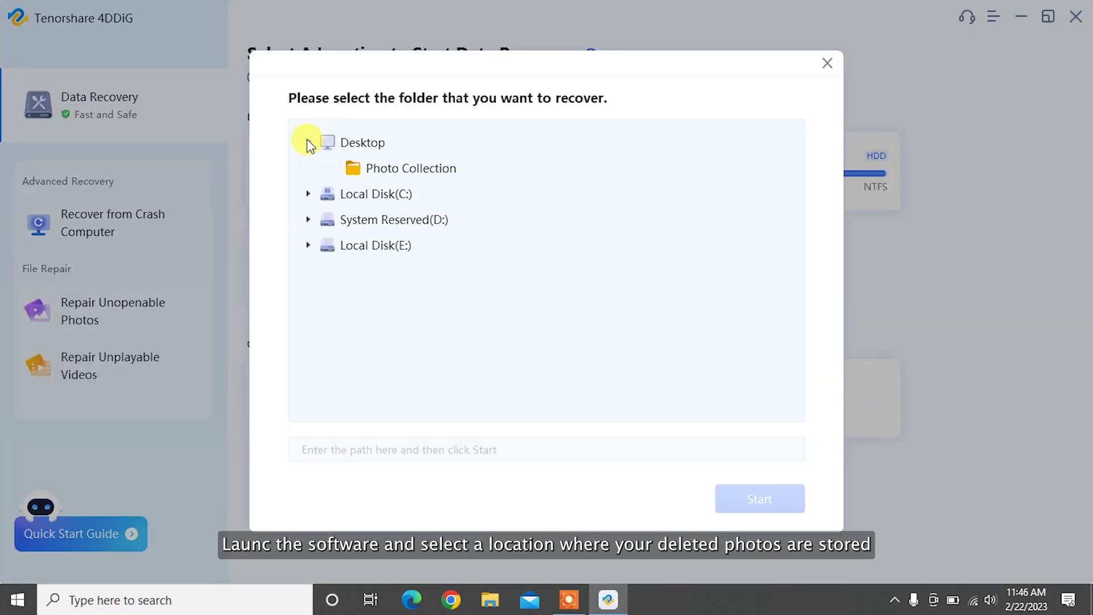
{"action": "left_click", "coordinate": [378, 167]}
{"action": "left_click", "coordinate": [765, 498]}
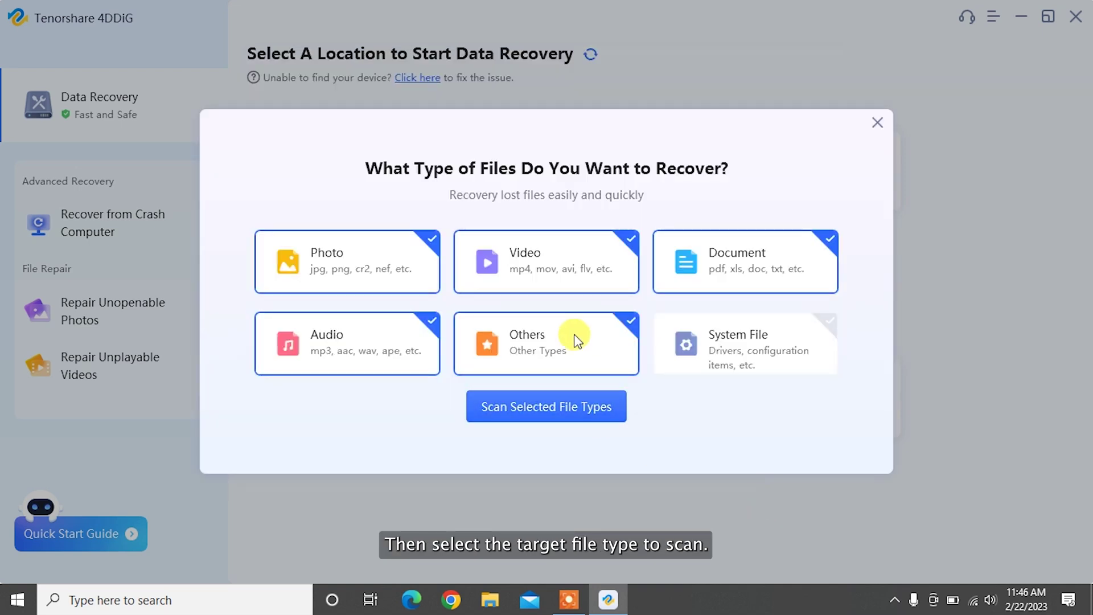
Exclude Others, Audio, Video and Document files so only photos are scanned
{"action": "left_click", "coordinate": [573, 336]}
{"action": "left_click", "coordinate": [378, 346]}
{"action": "left_click", "coordinate": [569, 277]}
{"action": "left_click", "coordinate": [697, 266]}
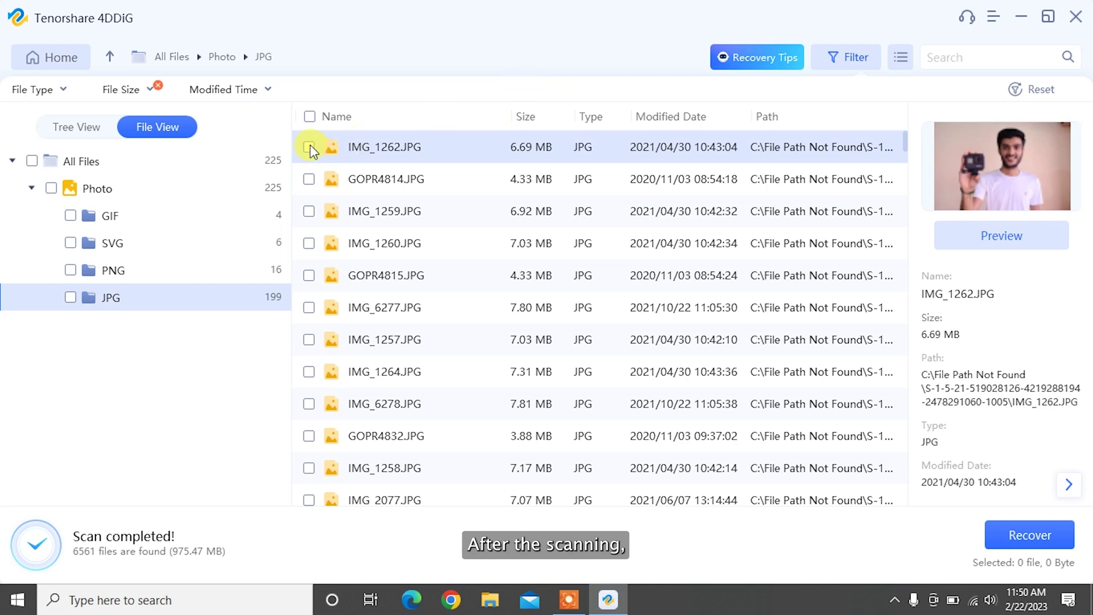
Mark IMG_1262, GOPR4814 and IMG_1259 and start recovering them
{"action": "left_click", "coordinate": [309, 146]}
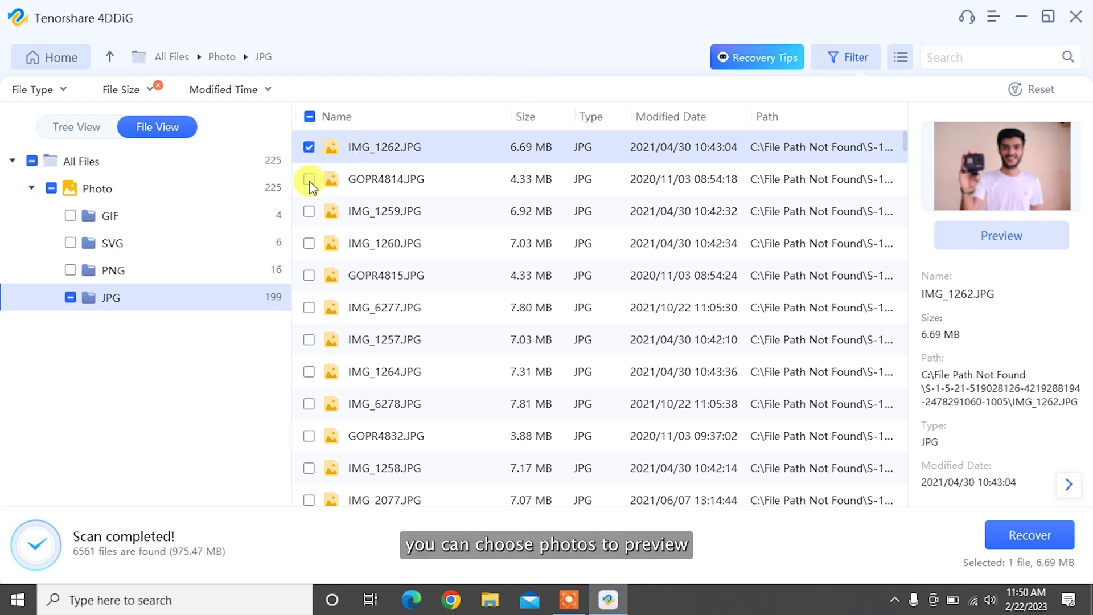
{"action": "left_click", "coordinate": [308, 179]}
{"action": "left_click", "coordinate": [308, 211]}
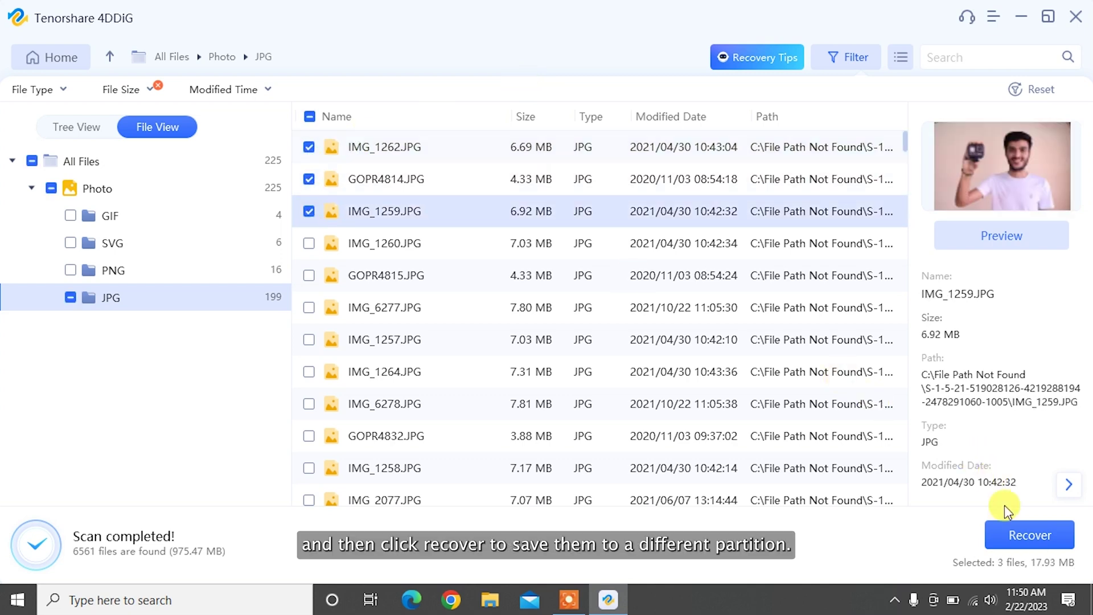
{"action": "left_click", "coordinate": [1021, 530]}
Confirm the save path, recover without repair, and view the three recovered photos
{"action": "left_click", "coordinate": [773, 498]}
{"action": "left_click", "coordinate": [681, 330]}
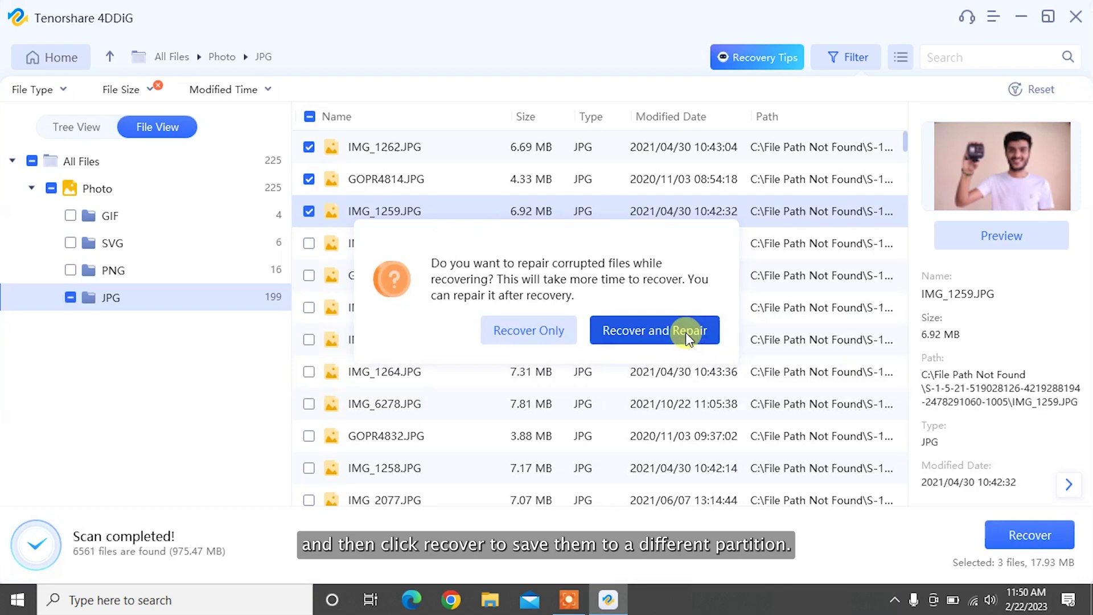
{"action": "left_click", "coordinate": [552, 330]}
{"action": "left_click", "coordinate": [552, 354]}
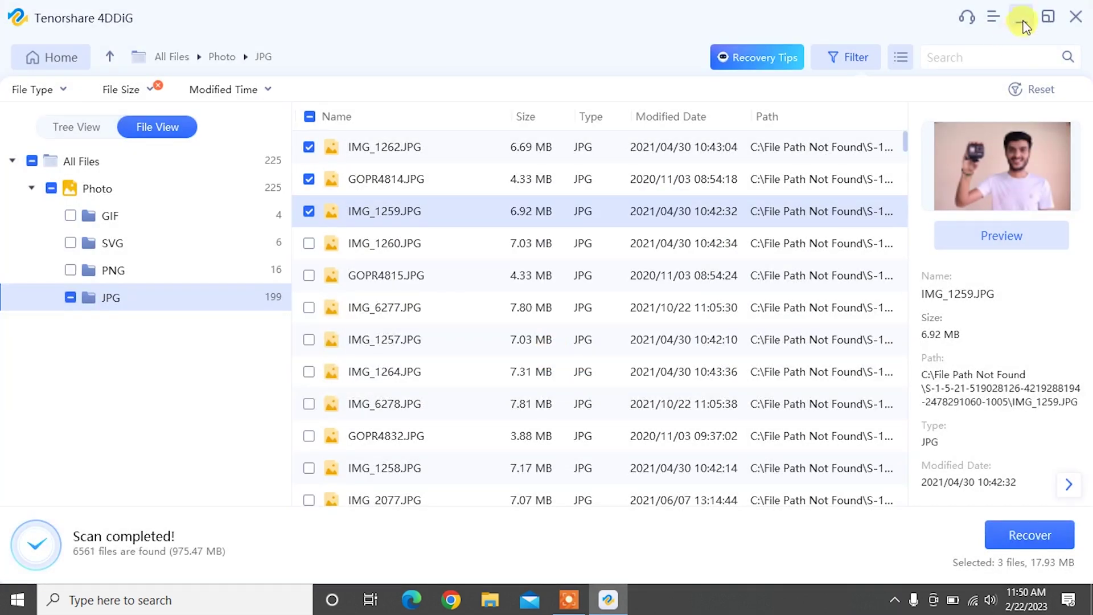
{"action": "left_click", "coordinate": [1021, 17]}
{"action": "left_click_drag", "start_coordinate": [765, 321], "coordinate": [441, 245]}
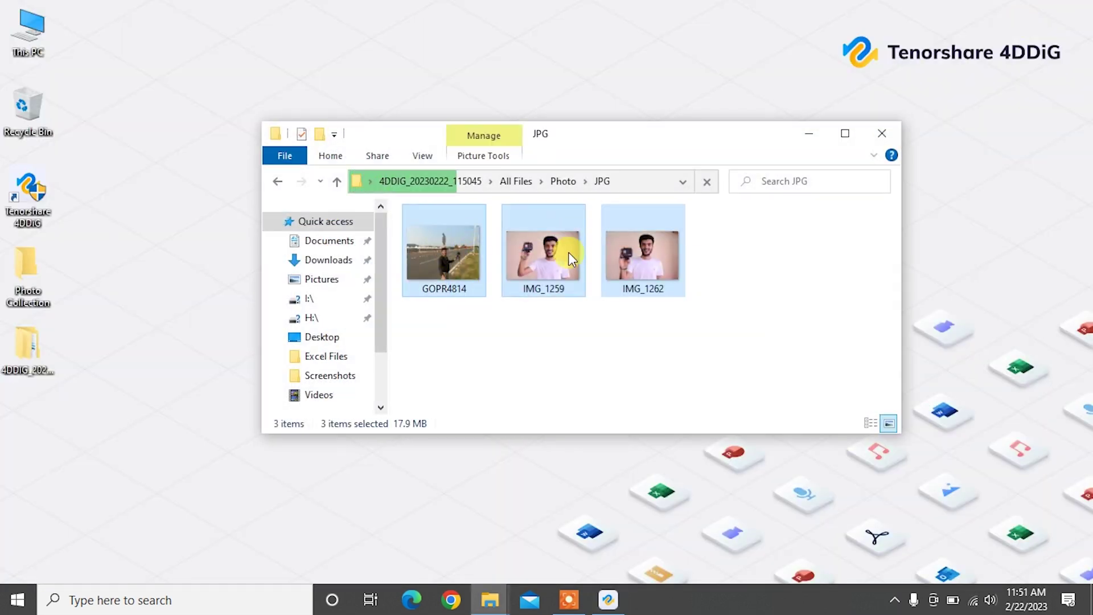
Close the recovered JPG folder window
{"action": "left_click", "coordinate": [882, 133]}
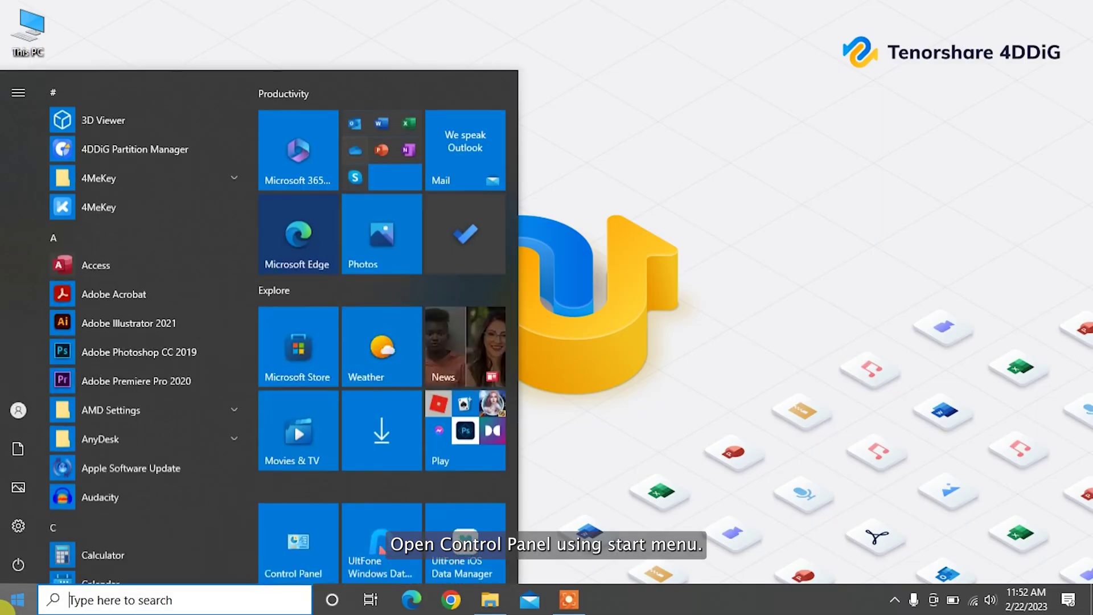
In Control Panel's Backup and Restore (Windows 7), restore files from a chosen restore point
{"action": "left_click", "coordinate": [320, 545]}
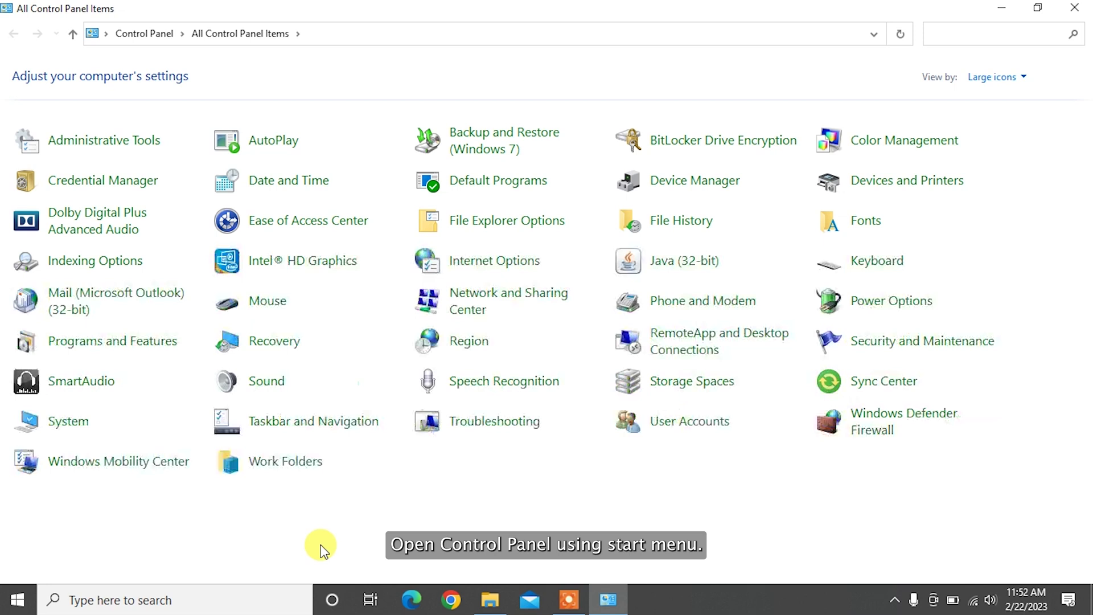
{"action": "left_click", "coordinate": [484, 145]}
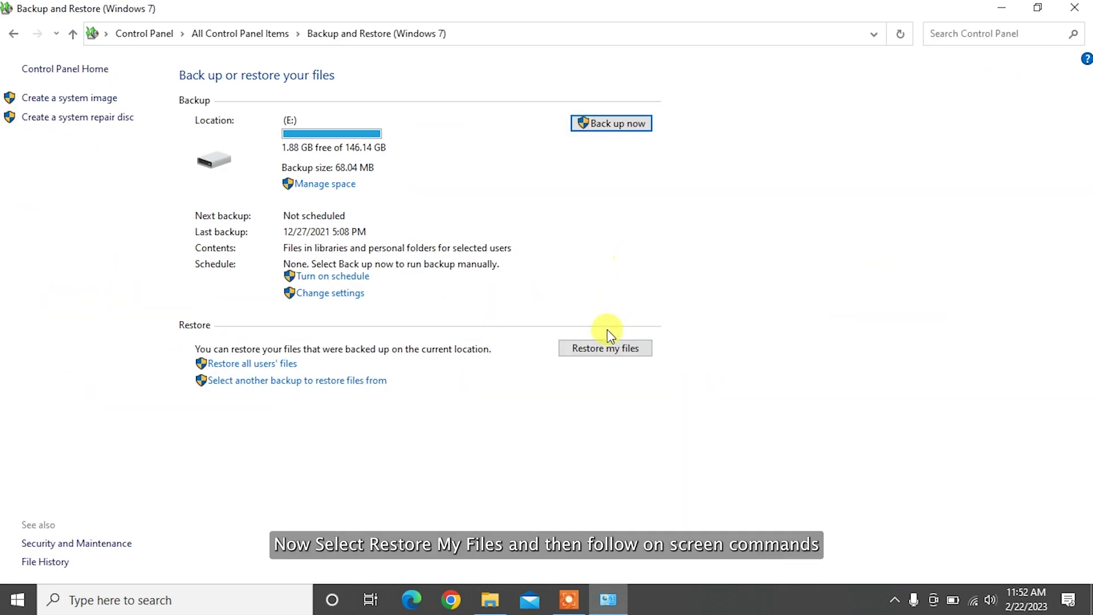
{"action": "left_click", "coordinate": [602, 351]}
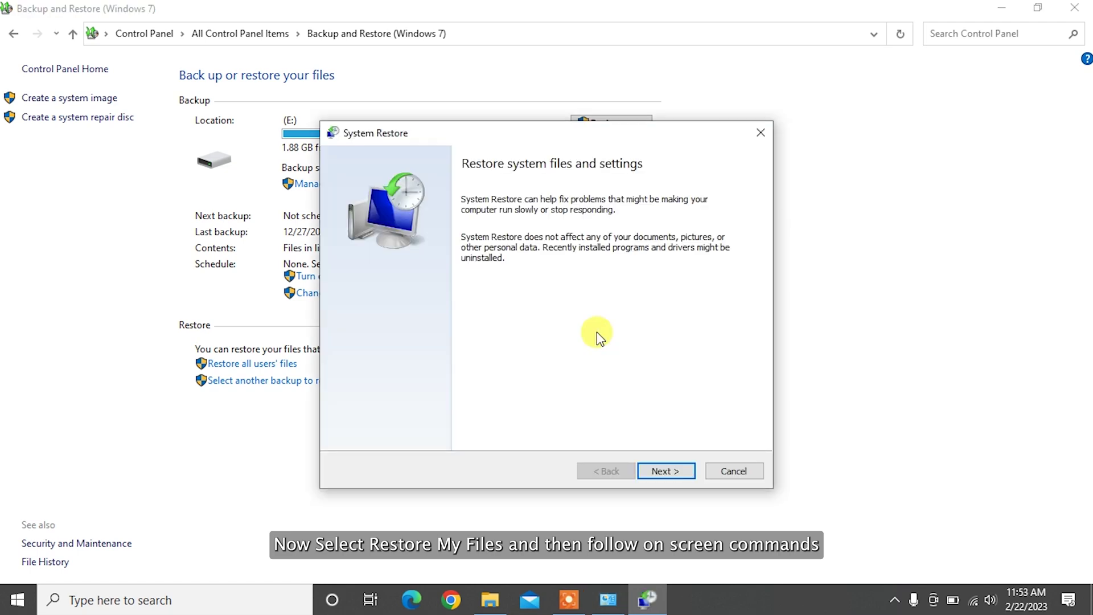
{"action": "left_click", "coordinate": [663, 469]}
{"action": "left_click", "coordinate": [569, 263]}
{"action": "left_click", "coordinate": [662, 470]}
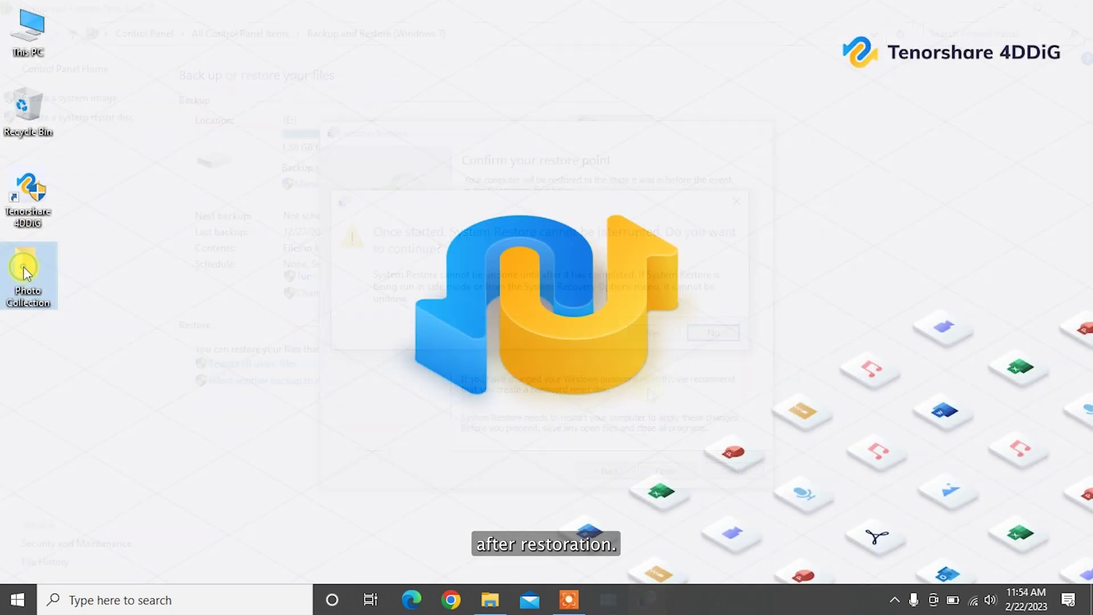
Open the Photo Collection folder, confirm it is still empty, and close it
{"action": "double_click", "coordinate": [25, 274]}
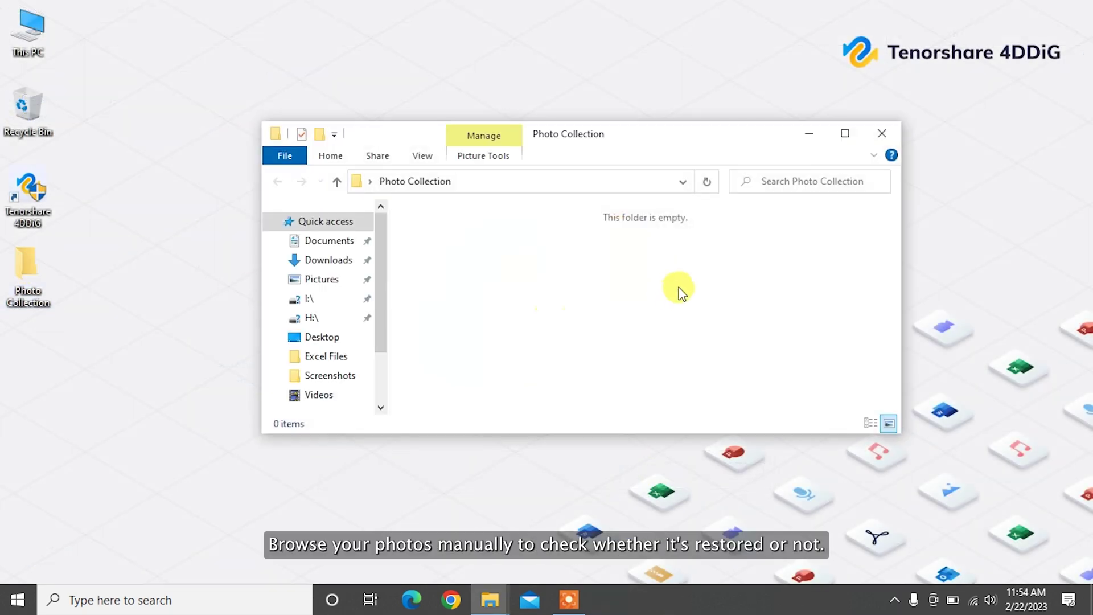
{"action": "left_click_drag", "start_coordinate": [720, 272], "coordinate": [398, 154]}
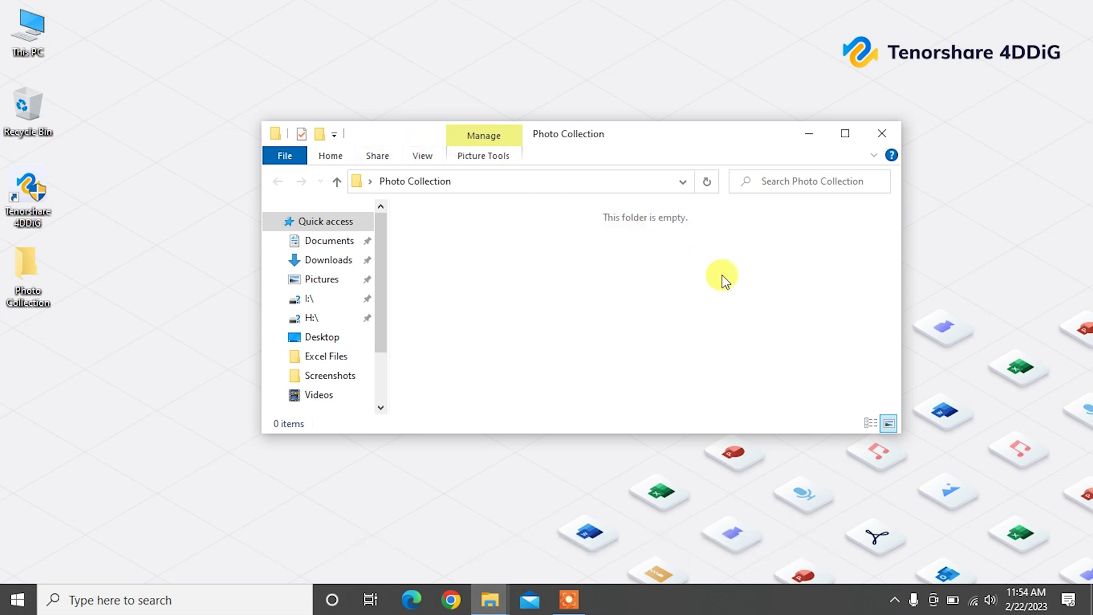
{"action": "left_click", "coordinate": [878, 135]}
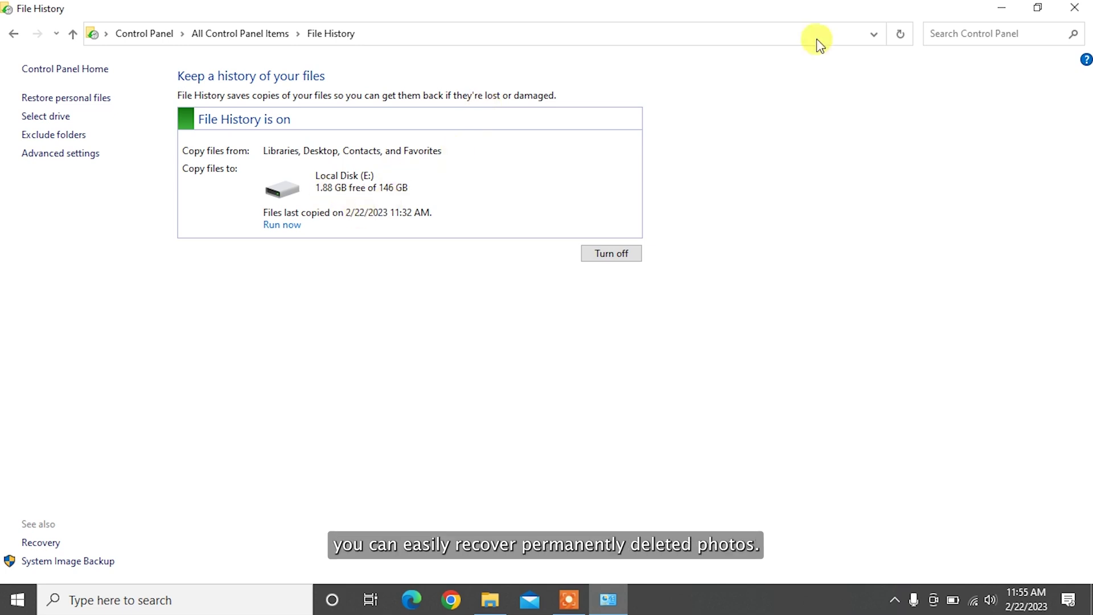
{"action": "left_click", "coordinate": [1088, 5]}
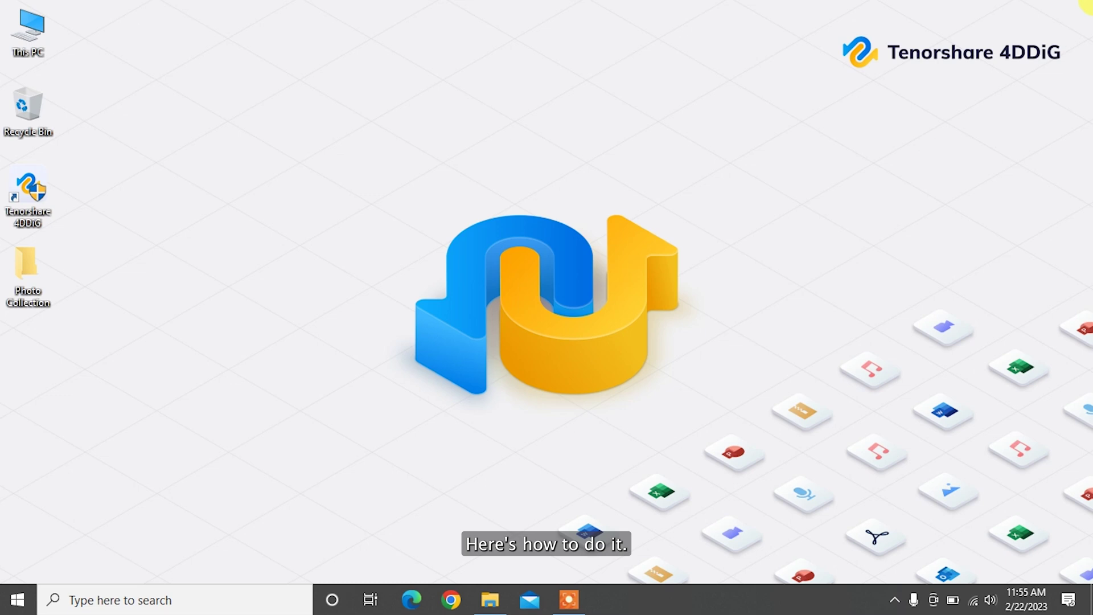
Open the Previous Versions list for the Photo Collection folder
{"action": "left_click", "coordinate": [27, 278]}
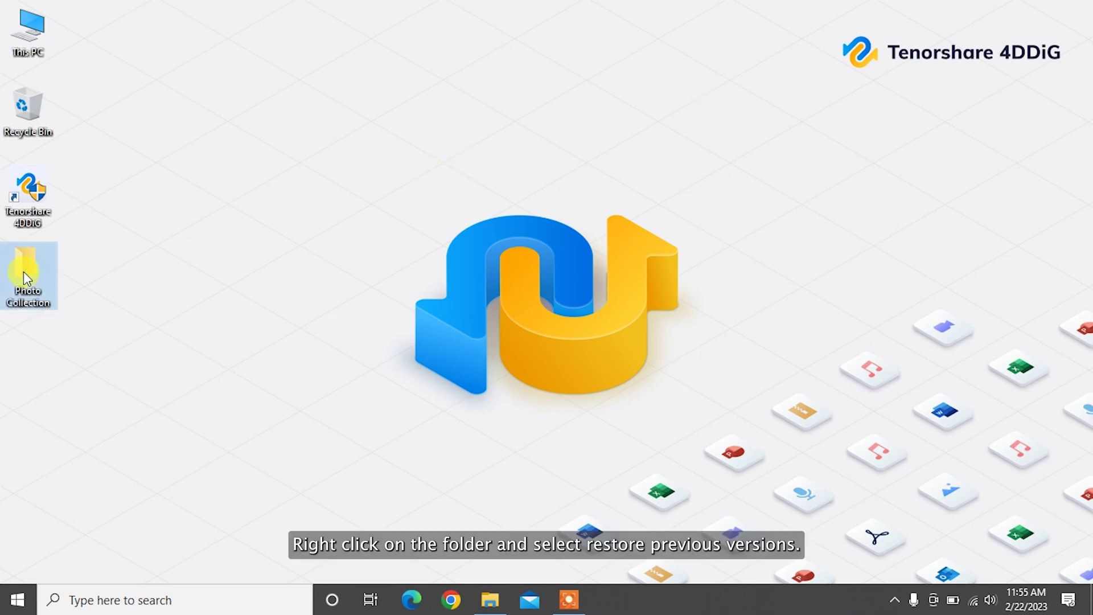
{"action": "right_click", "coordinate": [27, 278]}
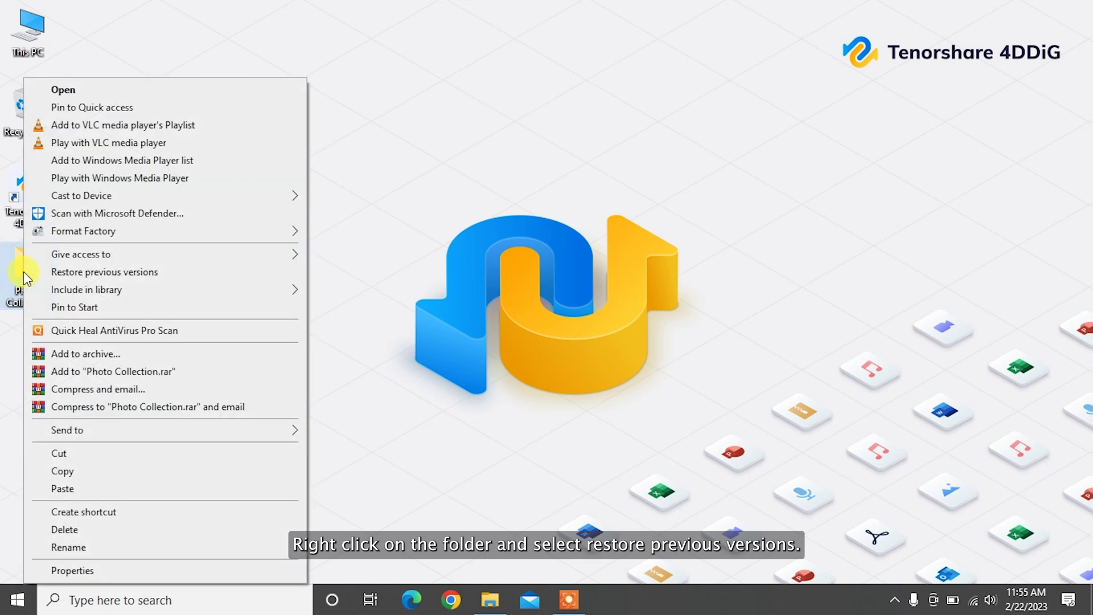
{"action": "left_click", "coordinate": [124, 273]}
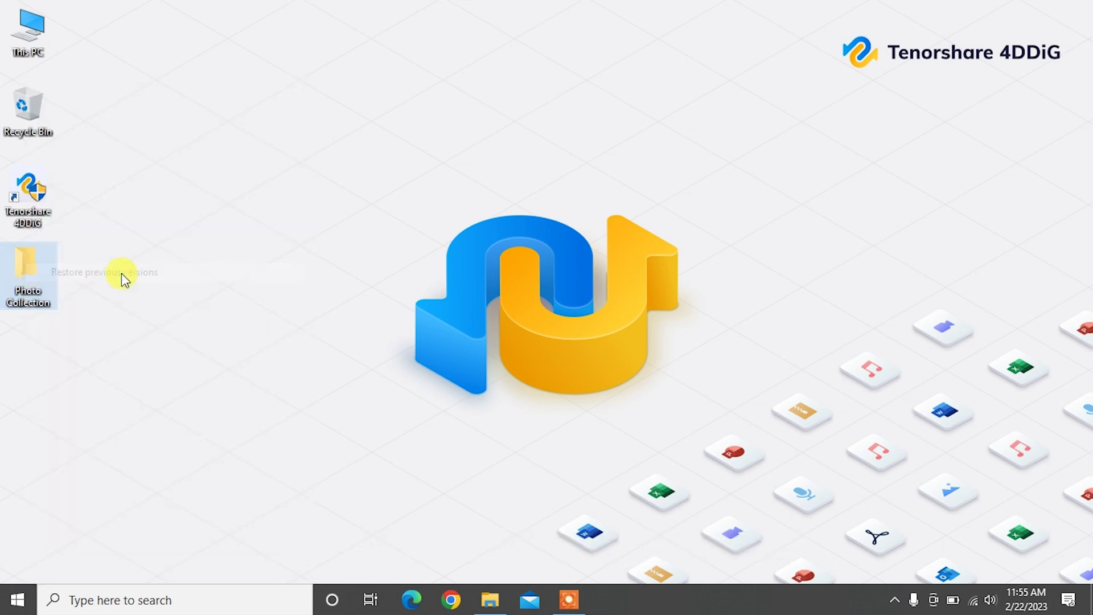
{"action": "left_click_drag", "start_coordinate": [288, 201], "coordinate": [591, 111]}
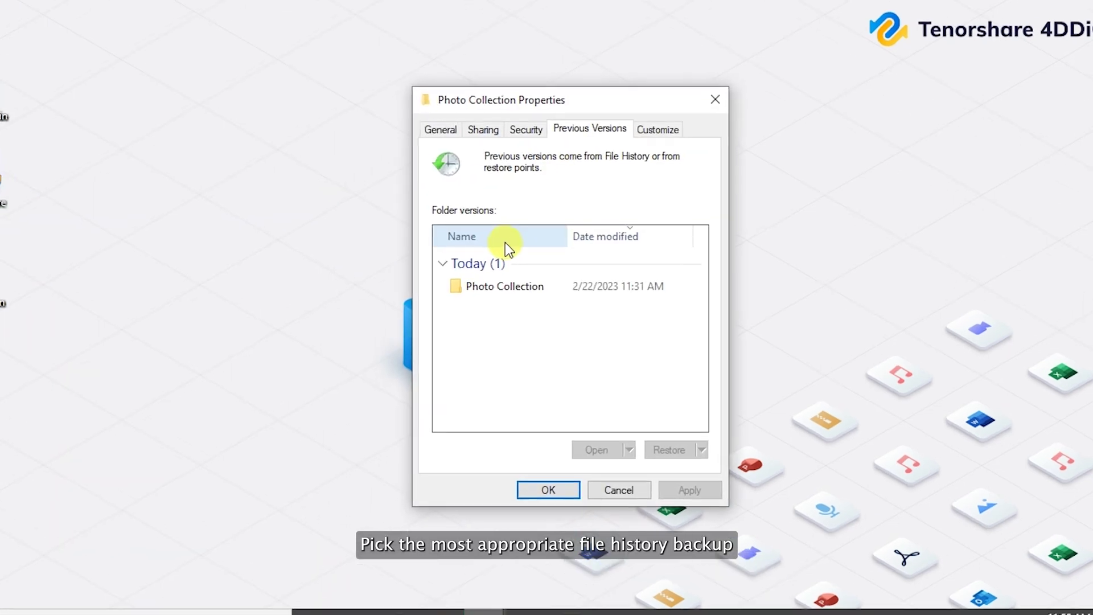
Restore all photos from the 11:31 AM version back into the folder
{"action": "left_click", "coordinate": [521, 288]}
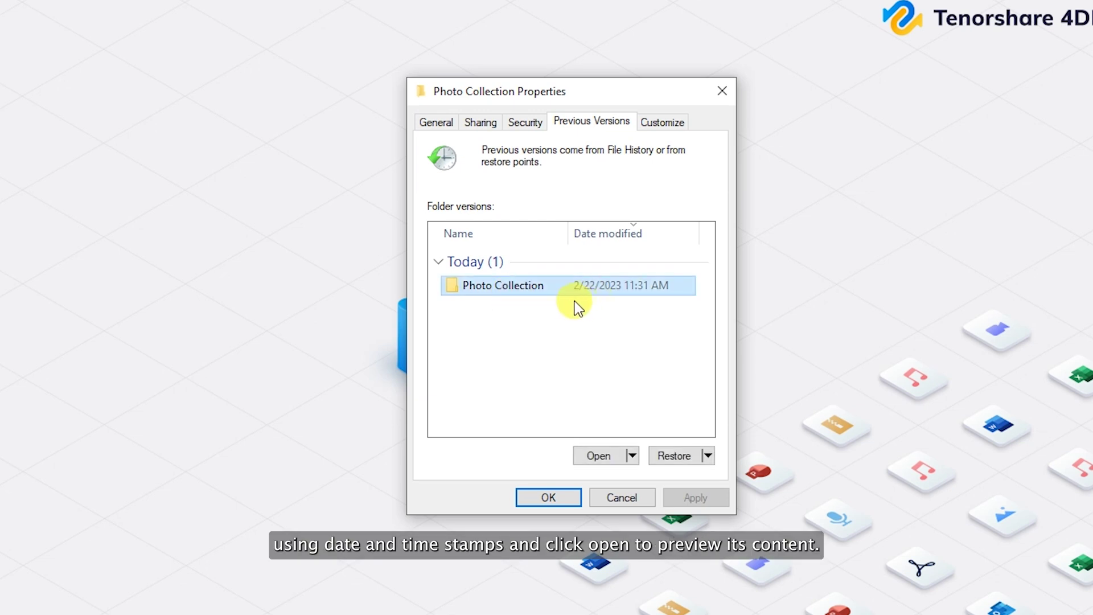
{"action": "left_click", "coordinate": [604, 455]}
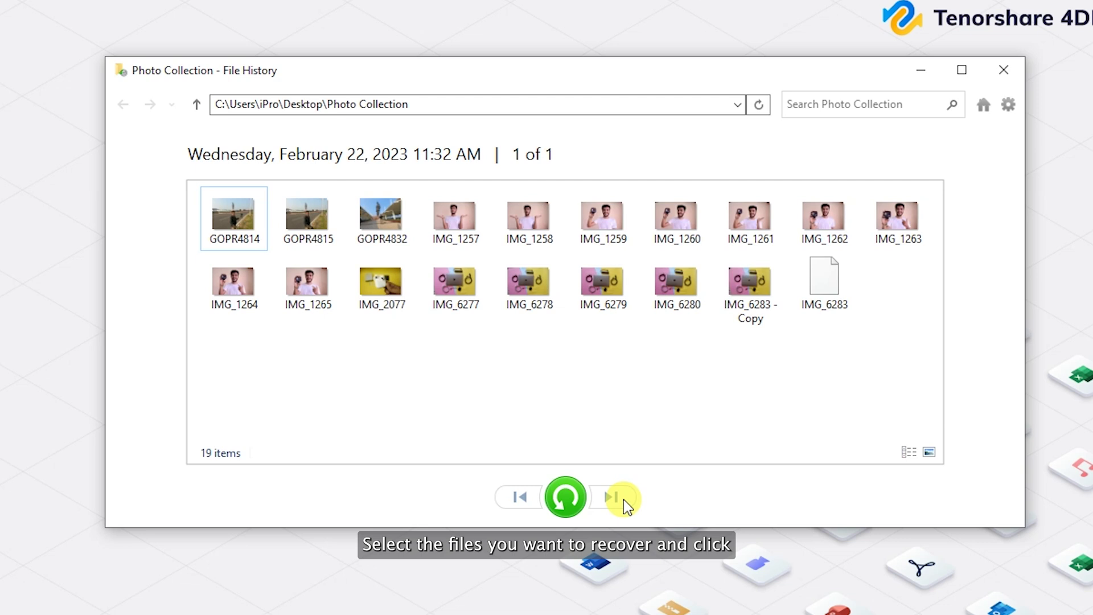
{"action": "left_click_drag", "start_coordinate": [918, 330], "coordinate": [242, 217]}
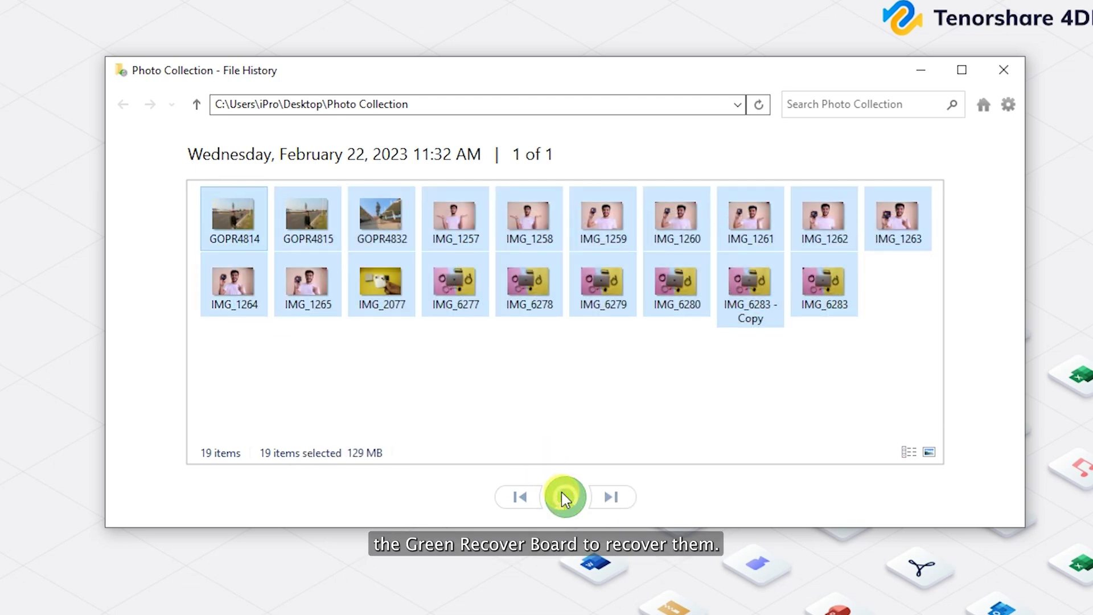
{"action": "left_click", "coordinate": [563, 496]}
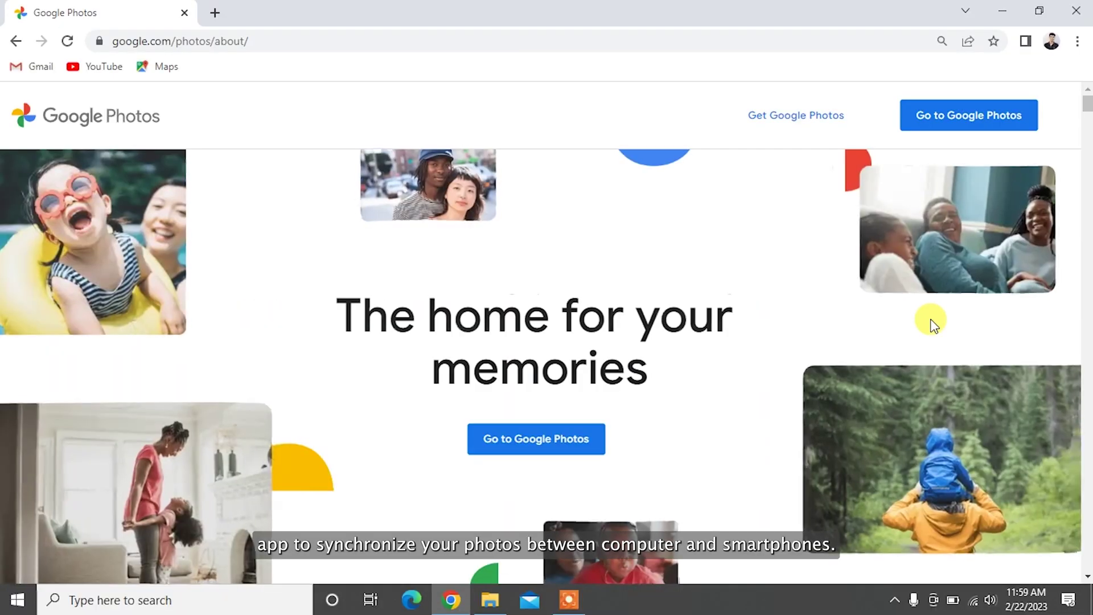
Scroll the Google Photos library and select the October 2021 laptop accessories photo
{"action": "scroll", "coordinate": [934, 322], "scroll_direction": "down", "scroll_amount": 5}
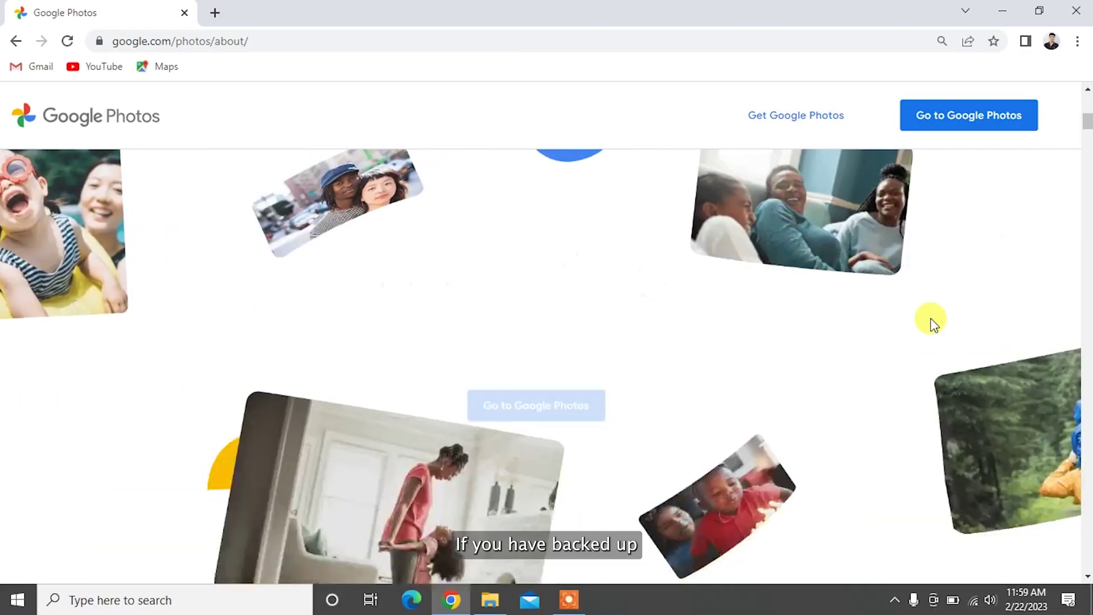
{"action": "scroll", "coordinate": [933, 321], "scroll_direction": "down", "scroll_amount": 2}
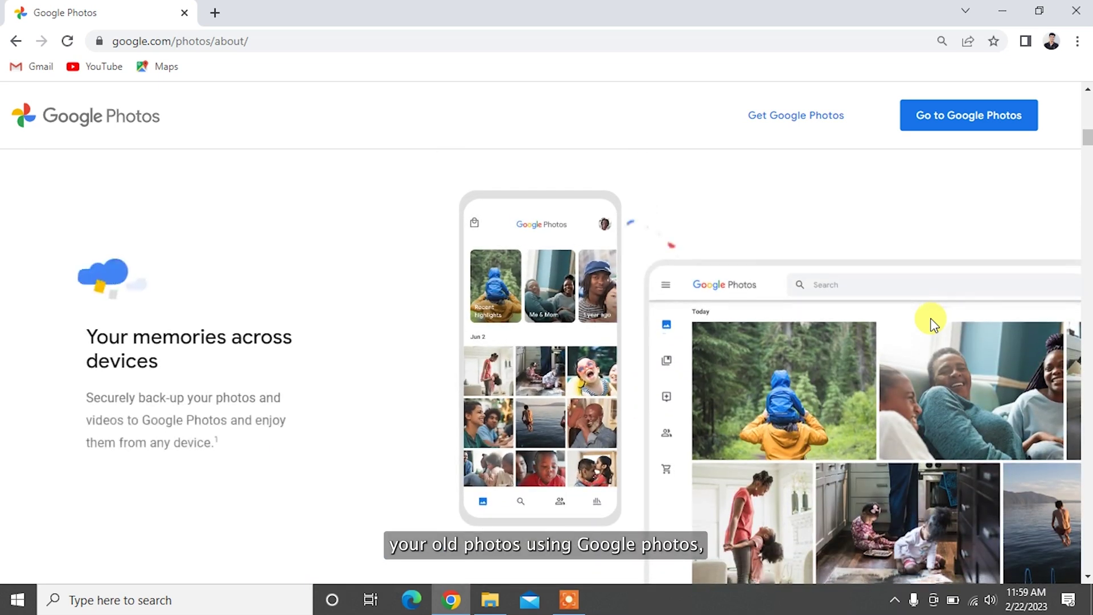
{"action": "scroll", "coordinate": [934, 322], "scroll_direction": "down", "scroll_amount": 2}
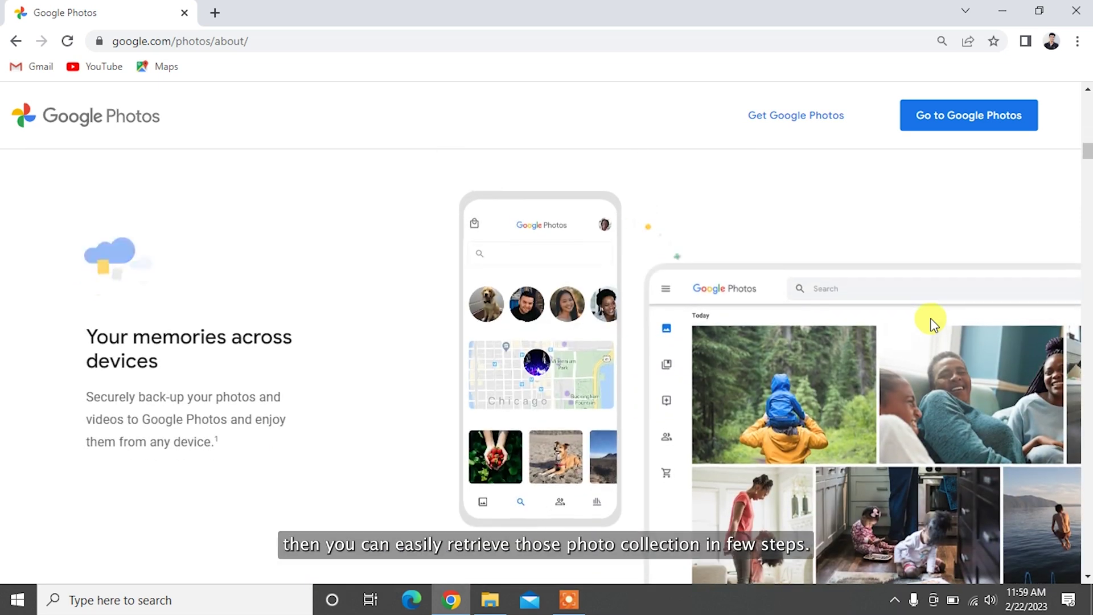
{"action": "scroll", "coordinate": [933, 322], "scroll_direction": "down", "scroll_amount": 2}
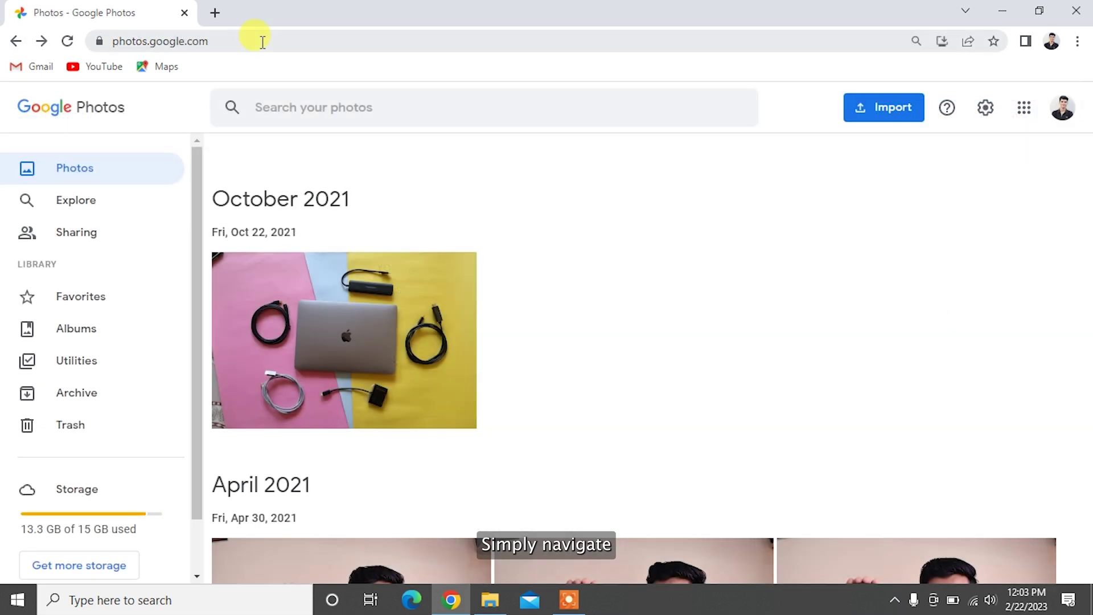
{"action": "left_click", "coordinate": [114, 41]}
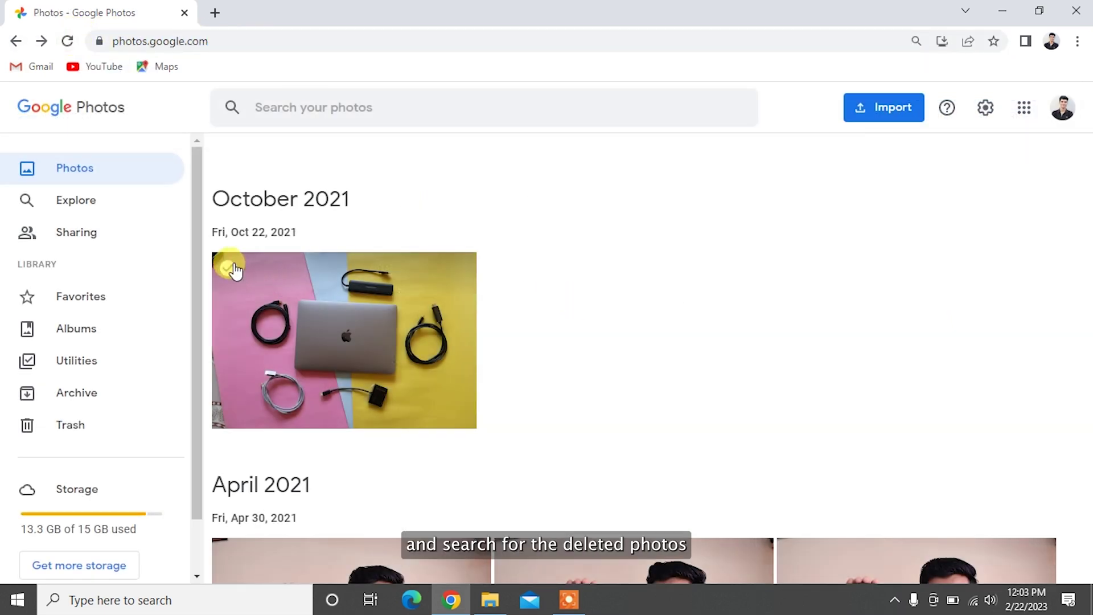
{"action": "left_click", "coordinate": [227, 263]}
Add the April 2021 and November 2020 photos and download all three as Photos-001.zip
{"action": "scroll", "coordinate": [233, 263], "scroll_direction": "down", "scroll_amount": 5}
{"action": "left_click", "coordinate": [229, 261]}
{"action": "scroll", "coordinate": [556, 366], "scroll_direction": "down", "scroll_amount": 3}
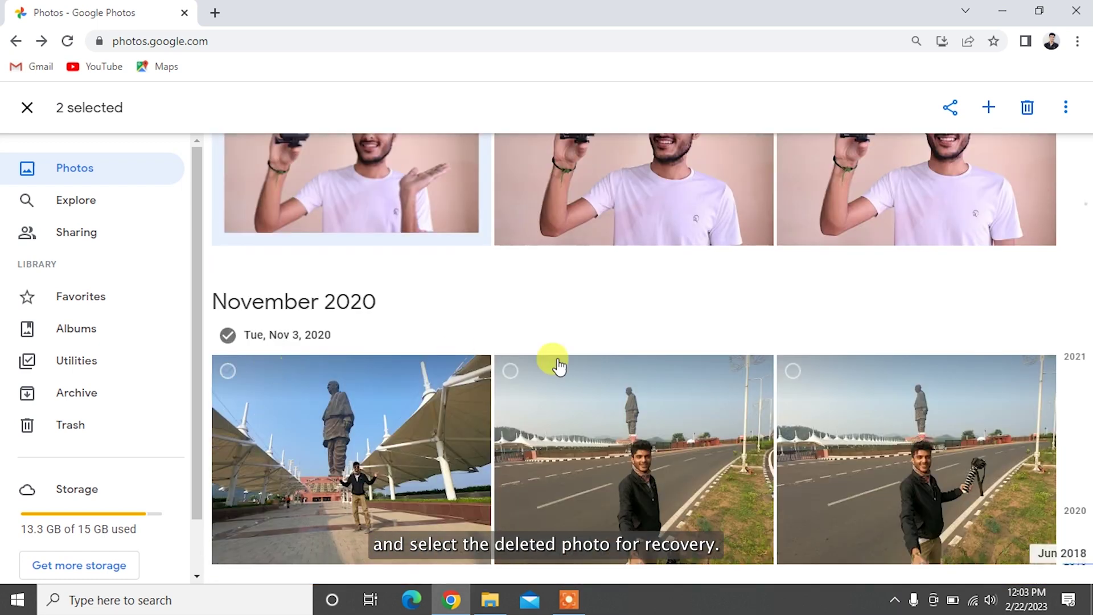
{"action": "left_click", "coordinate": [509, 372]}
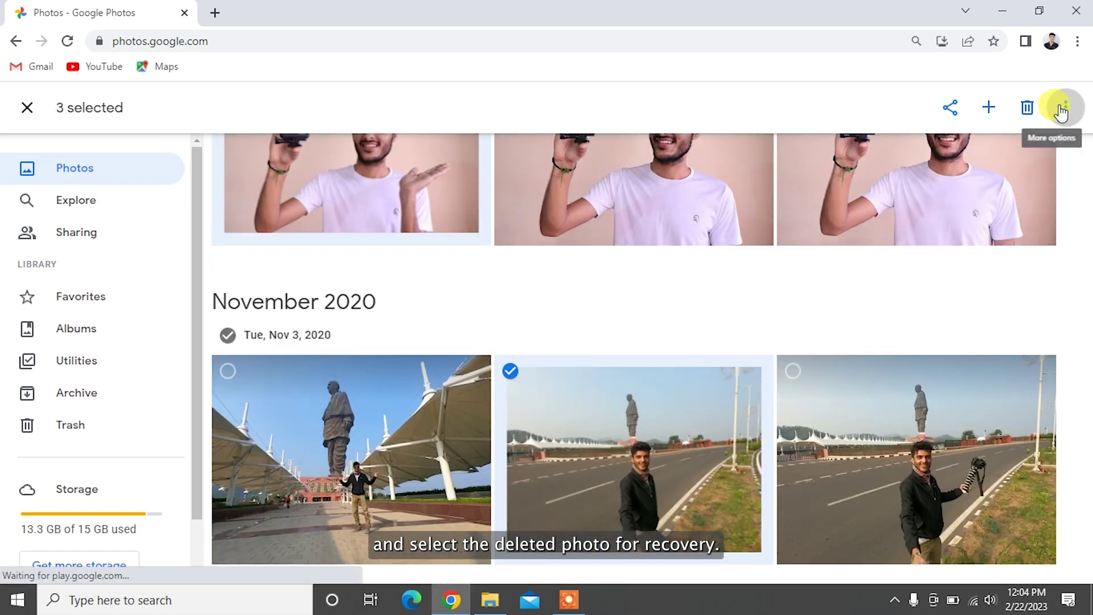
{"action": "left_click", "coordinate": [1065, 107]}
{"action": "left_click", "coordinate": [1010, 114]}
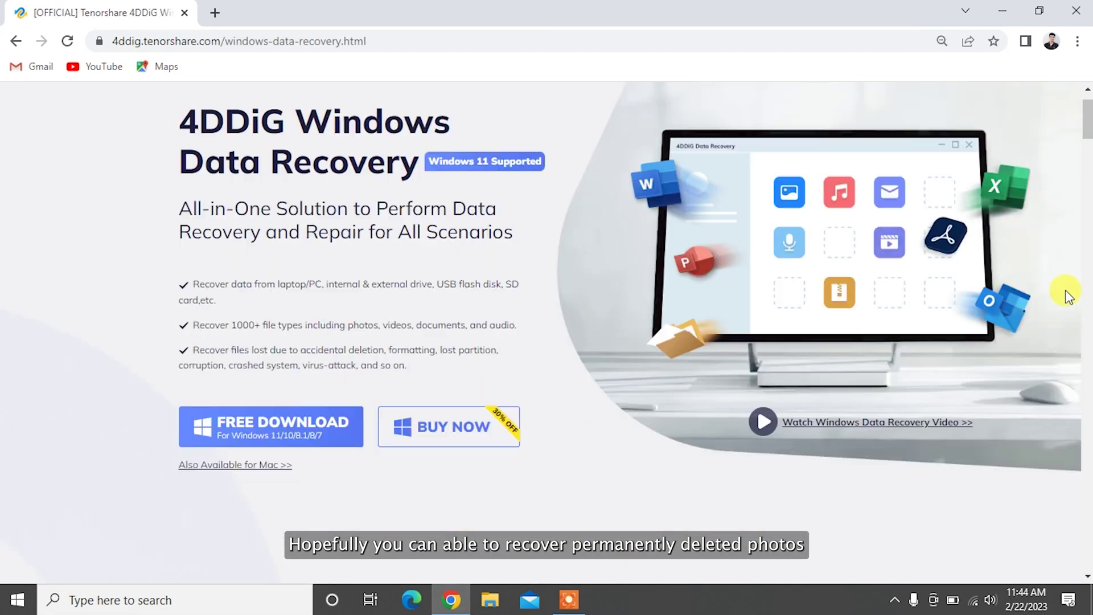
{"action": "scroll", "coordinate": [1064, 289], "scroll_direction": "down", "scroll_amount": 2}
{"action": "scroll", "coordinate": [1065, 293], "scroll_direction": "down", "scroll_amount": 4}
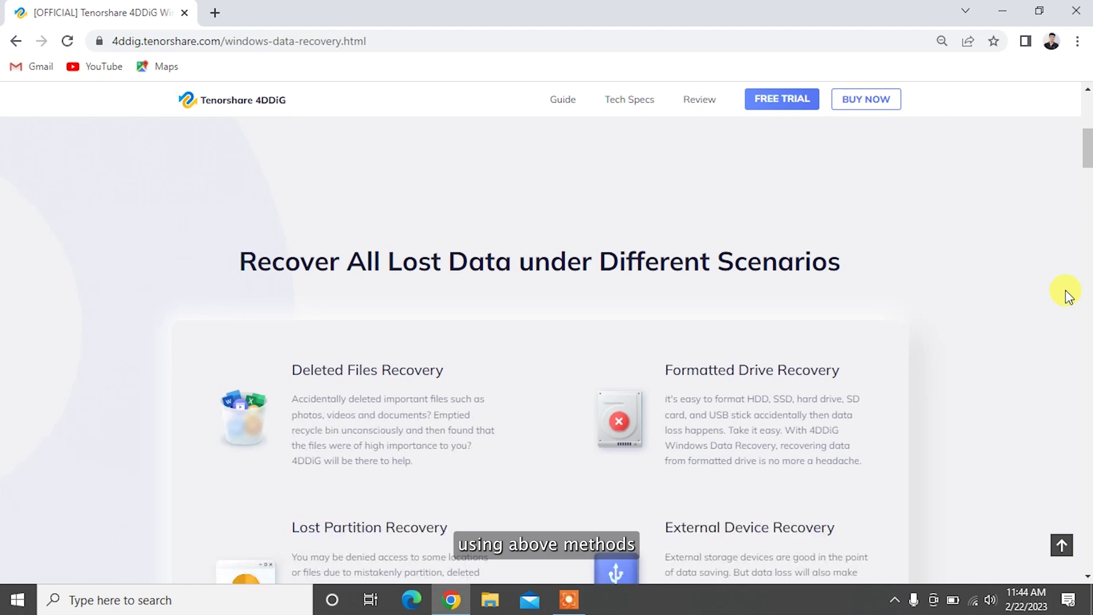
{"action": "scroll", "coordinate": [1066, 293], "scroll_direction": "down", "scroll_amount": 4}
{"action": "scroll", "coordinate": [1066, 295], "scroll_direction": "down", "scroll_amount": 10}
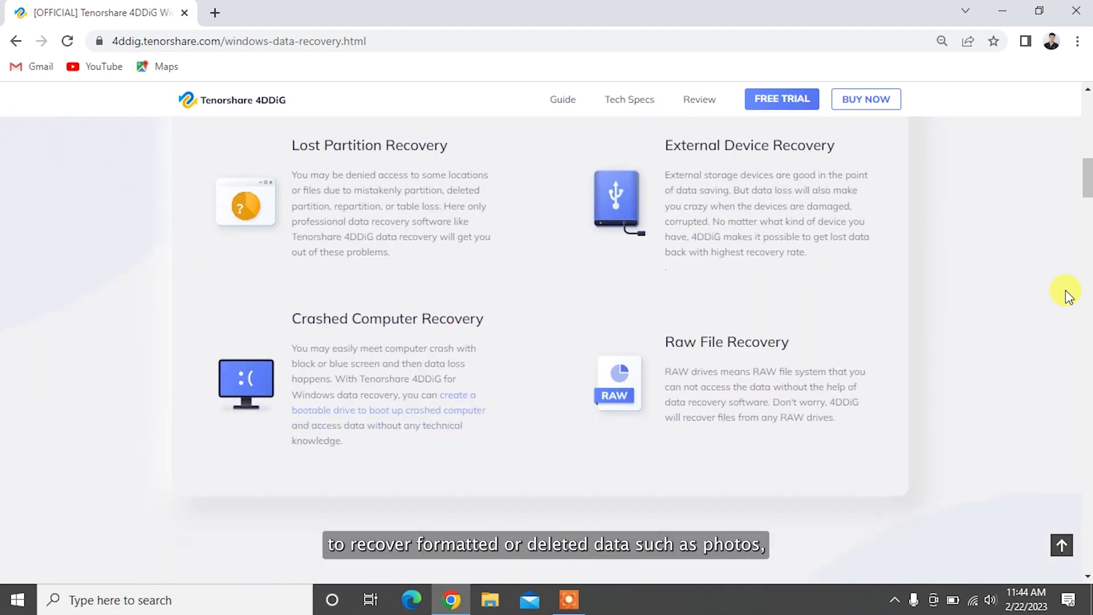
{"action": "scroll", "coordinate": [1065, 295], "scroll_direction": "down", "scroll_amount": 10}
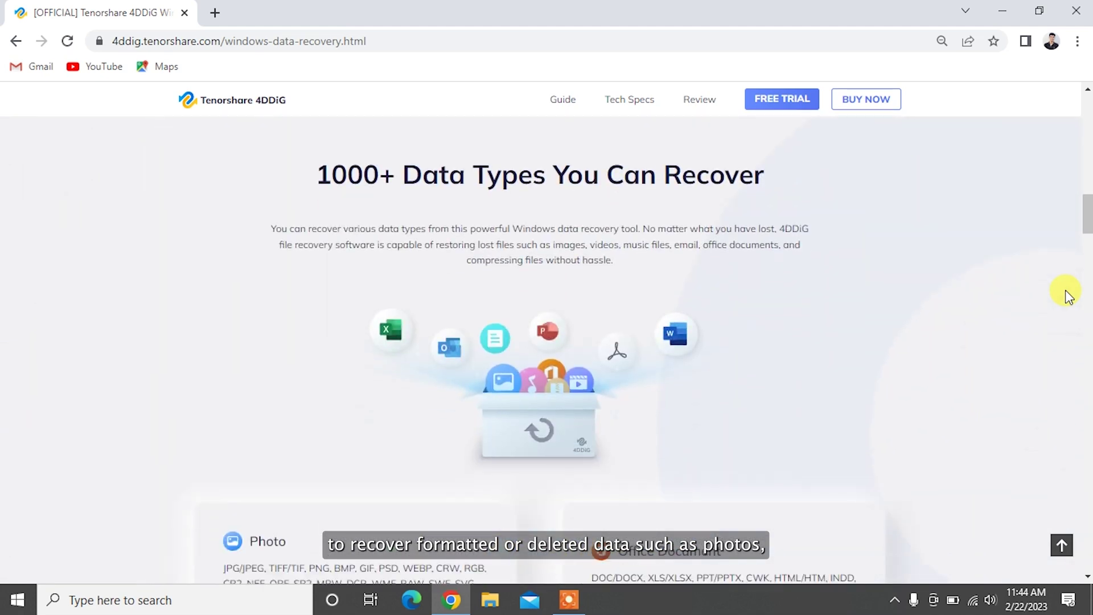
{"action": "scroll", "coordinate": [1065, 295], "scroll_direction": "down", "scroll_amount": 10}
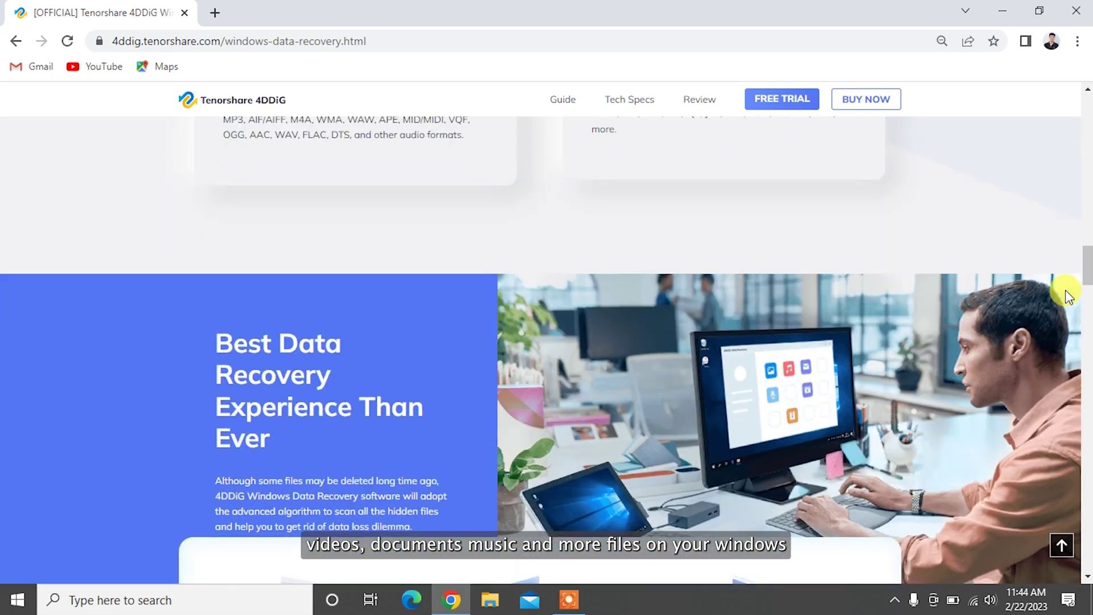
{"action": "scroll", "coordinate": [1065, 295], "scroll_direction": "down", "scroll_amount": 8}
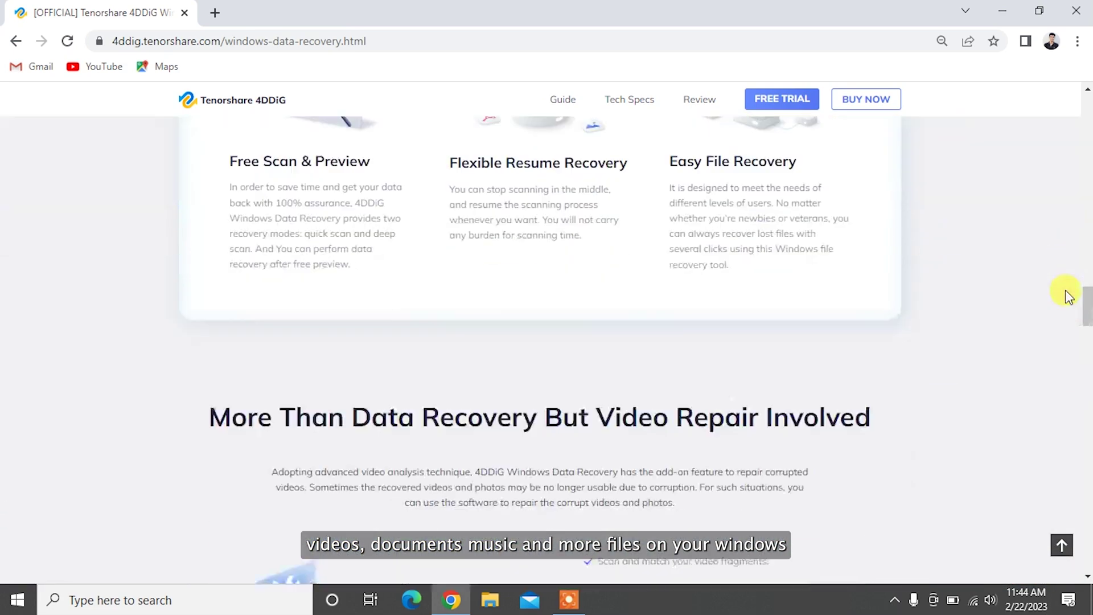
{"action": "scroll", "coordinate": [1067, 295], "scroll_direction": "down", "scroll_amount": 8}
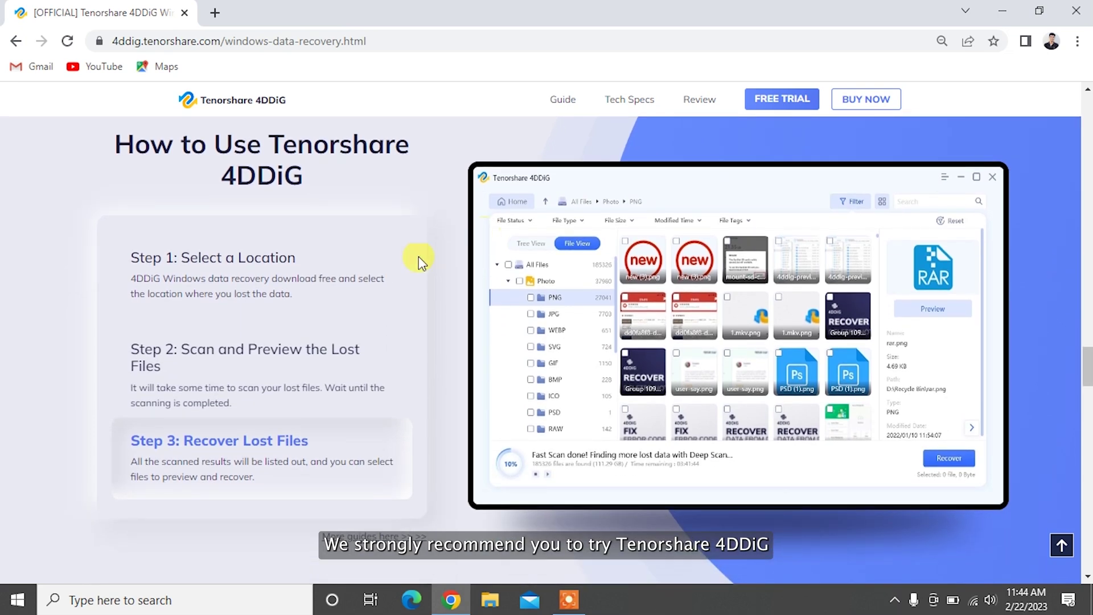
{"action": "left_click", "coordinate": [321, 350]}
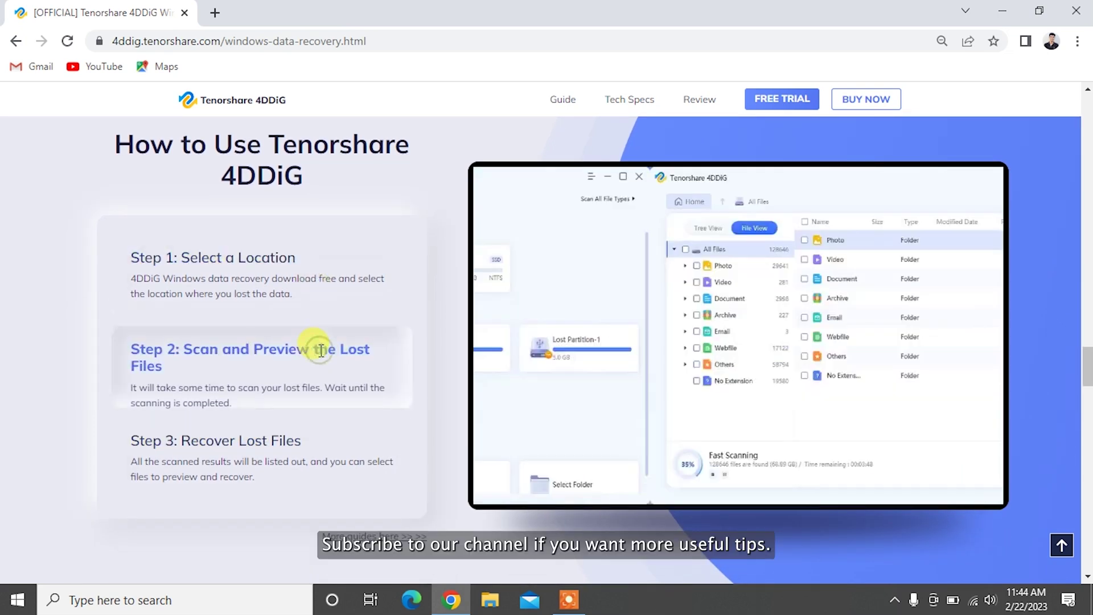
{"action": "left_click", "coordinate": [315, 481]}
{"action": "scroll", "coordinate": [313, 473], "scroll_direction": "down", "scroll_amount": 6}
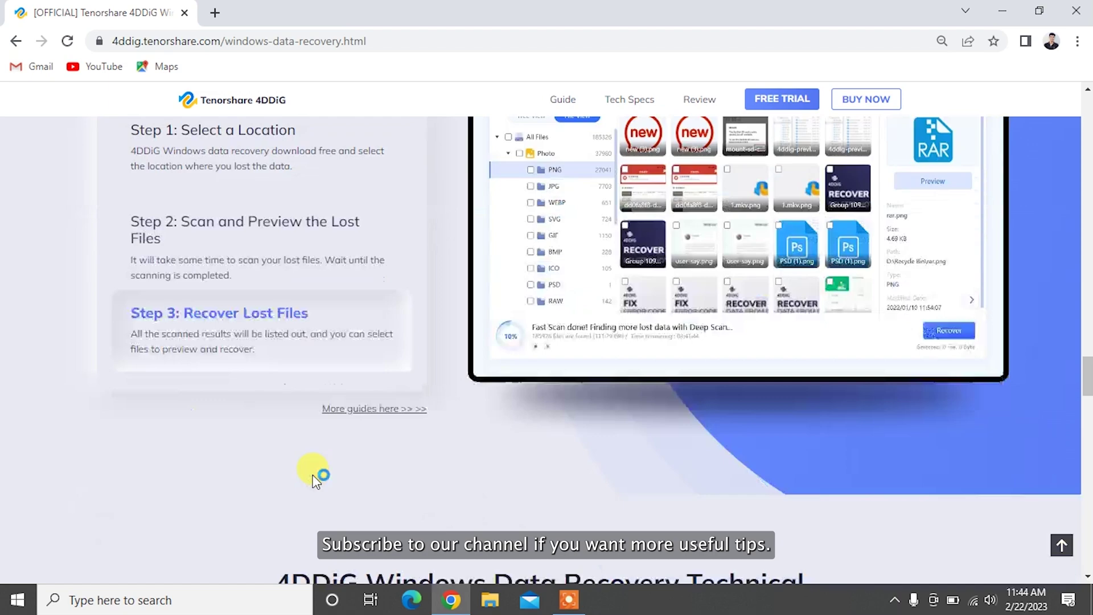
{"action": "scroll", "coordinate": [313, 476], "scroll_direction": "down", "scroll_amount": 4}
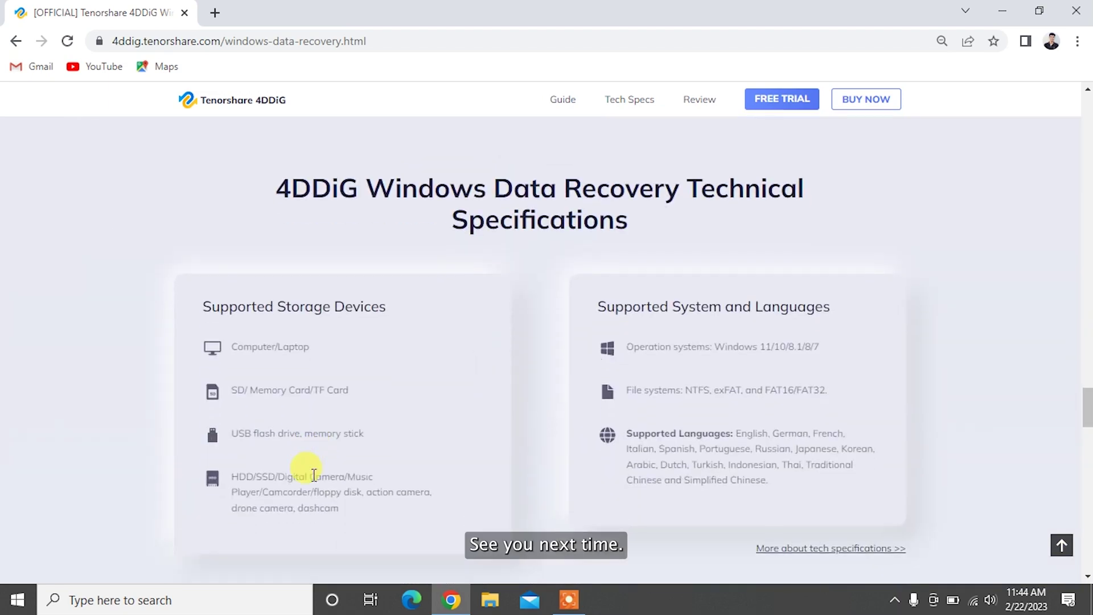